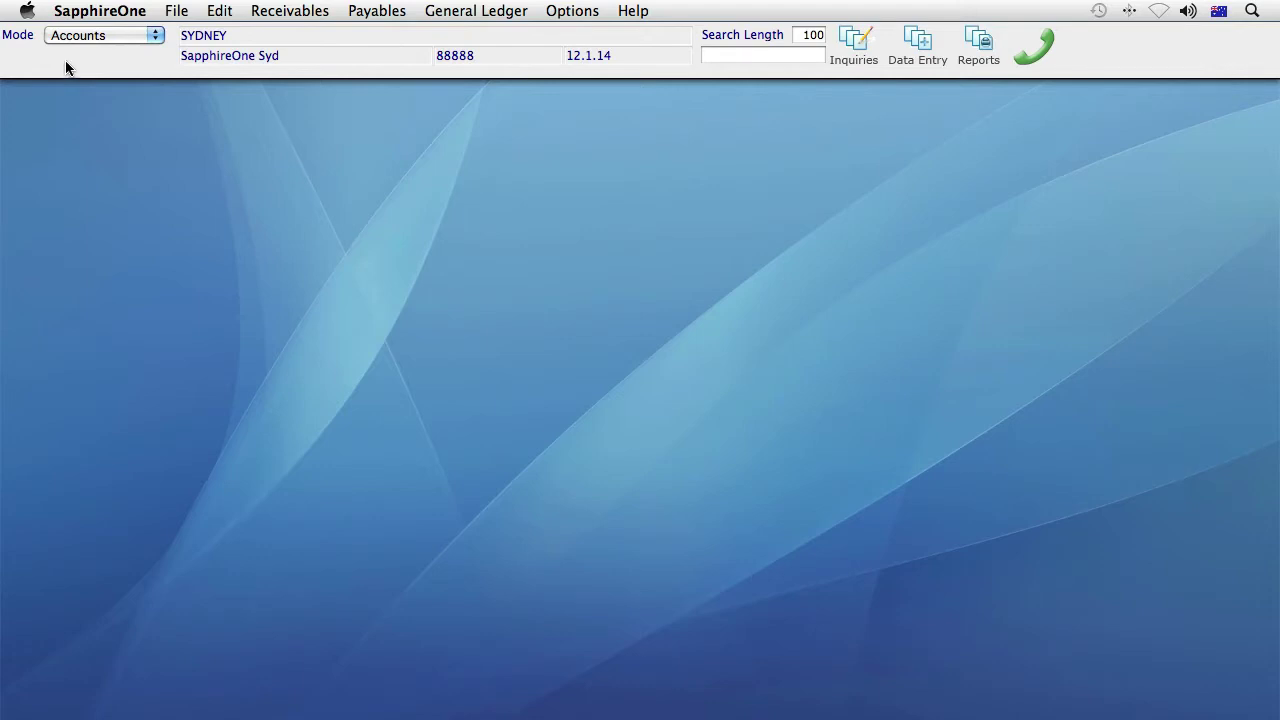
# Open a new client invoice entry under Receivables in Accounts mode.
pyautogui.click(320, 11)
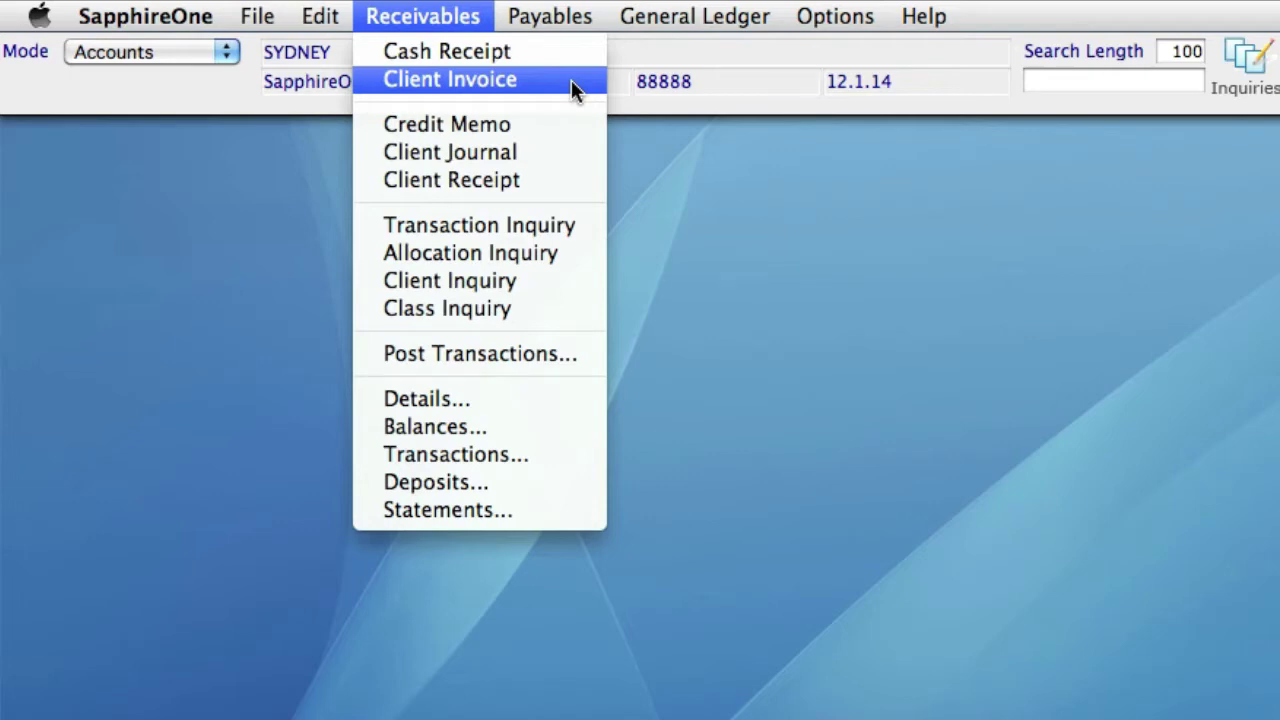
pyautogui.click(133, 87)
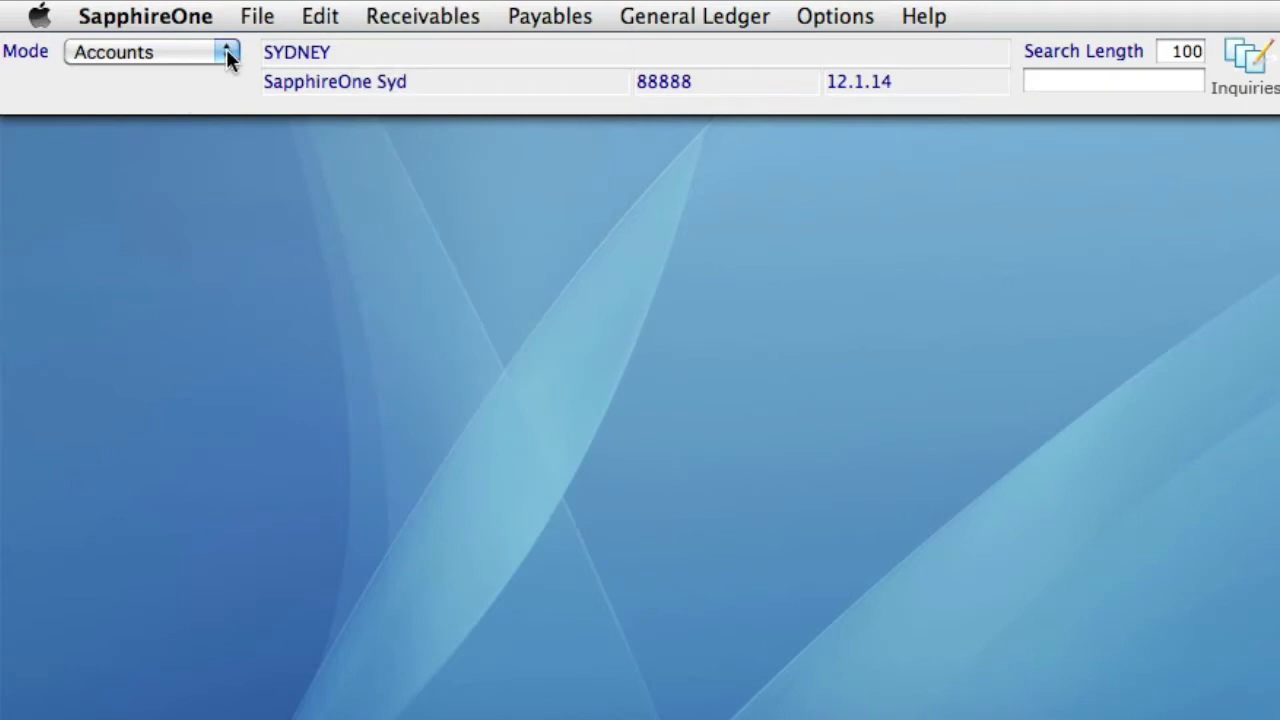
pyautogui.click(228, 55)
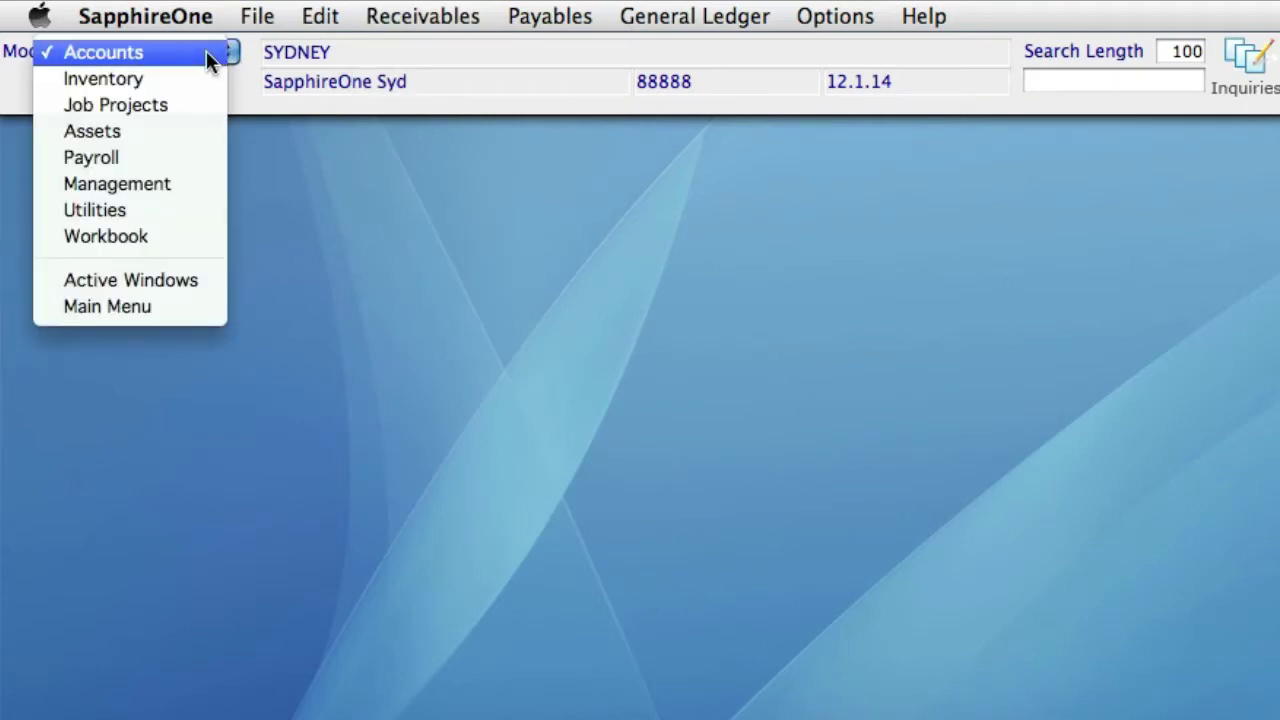
pyautogui.click(207, 54)
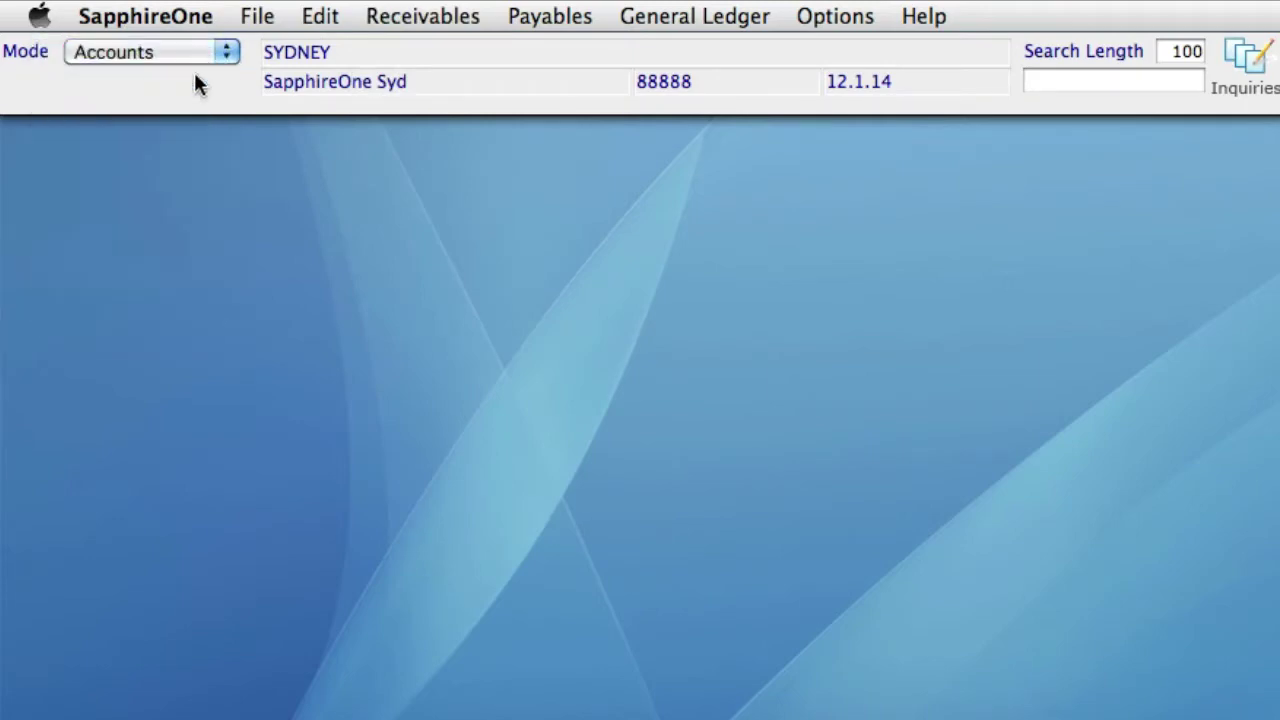
pyautogui.click(469, 21)
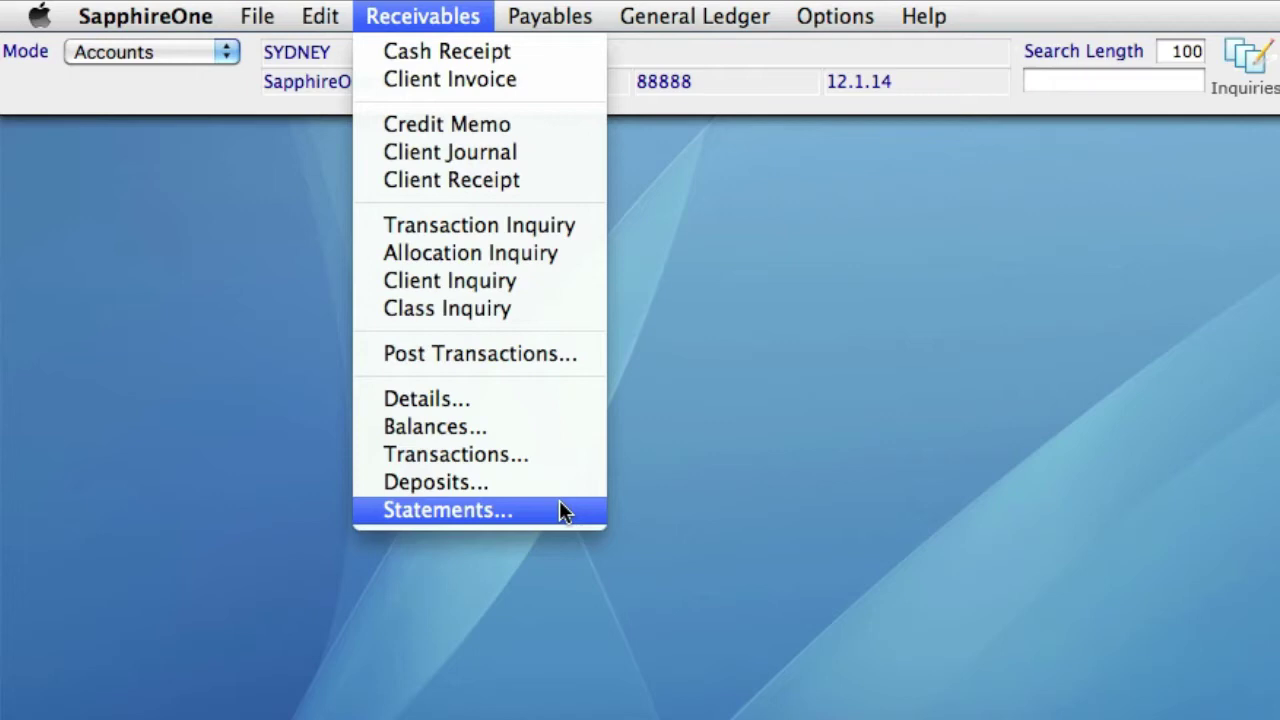
pyautogui.click(550, 80)
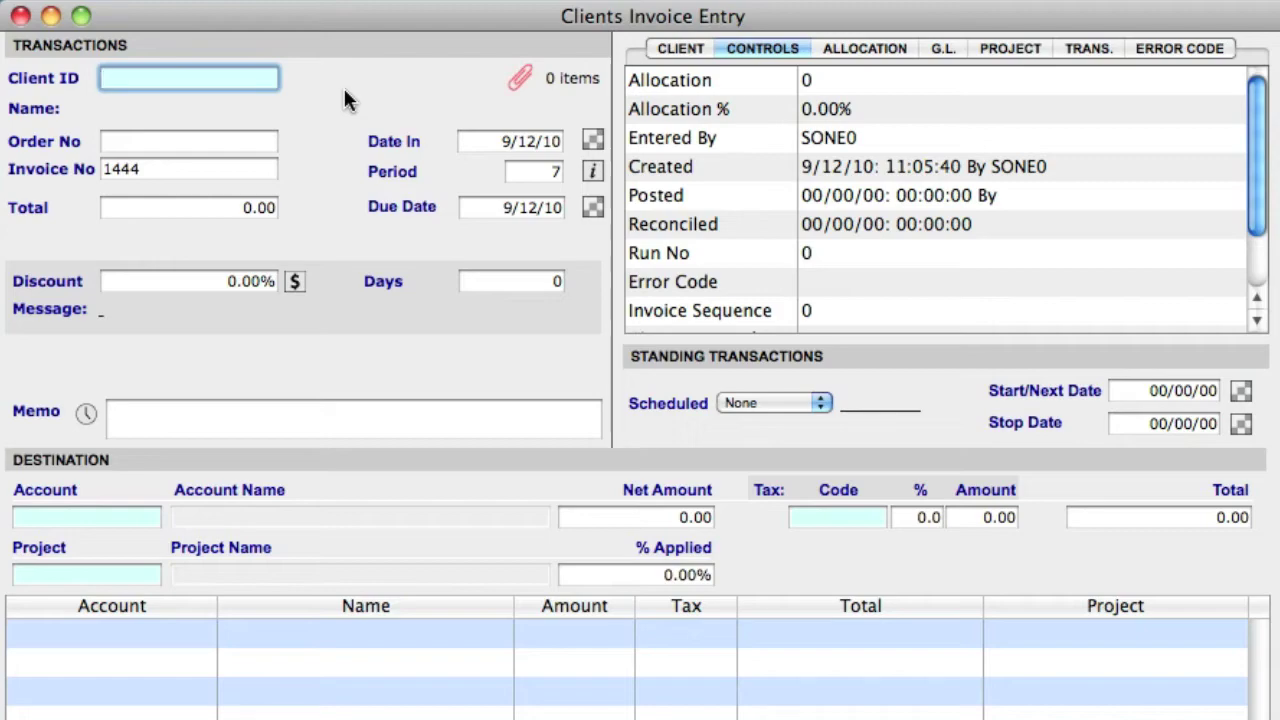
# Look up the full client list with the @ wildcard and choose A SapphireOne Client for the invoice.
pyautogui.write('@')
pyautogui.press('Tab')
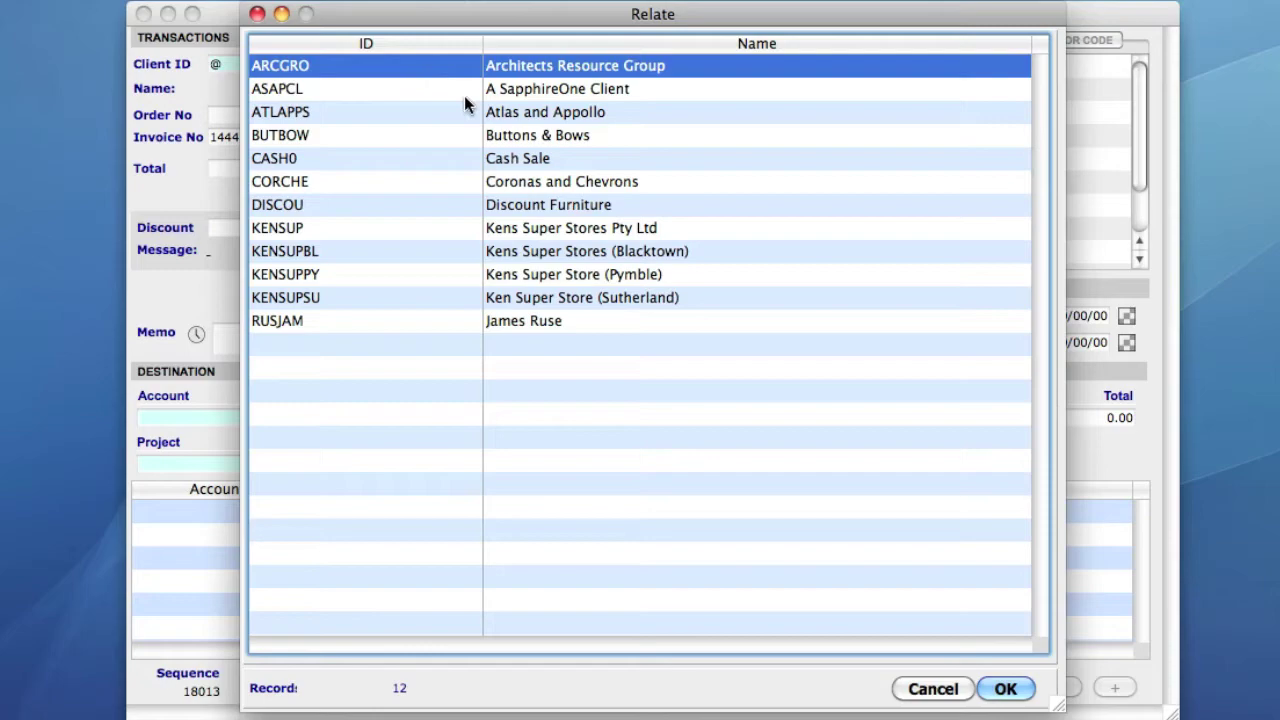
pyautogui.click(615, 89)
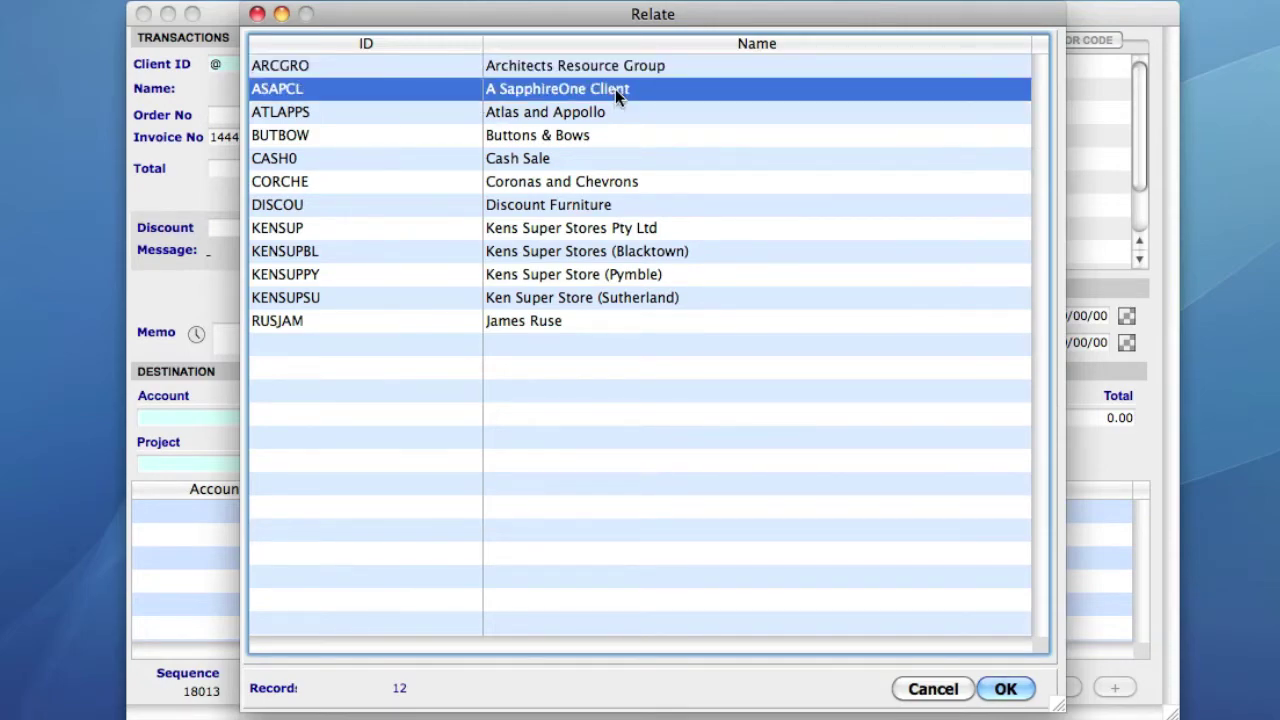
pyautogui.doubleClick(615, 89)
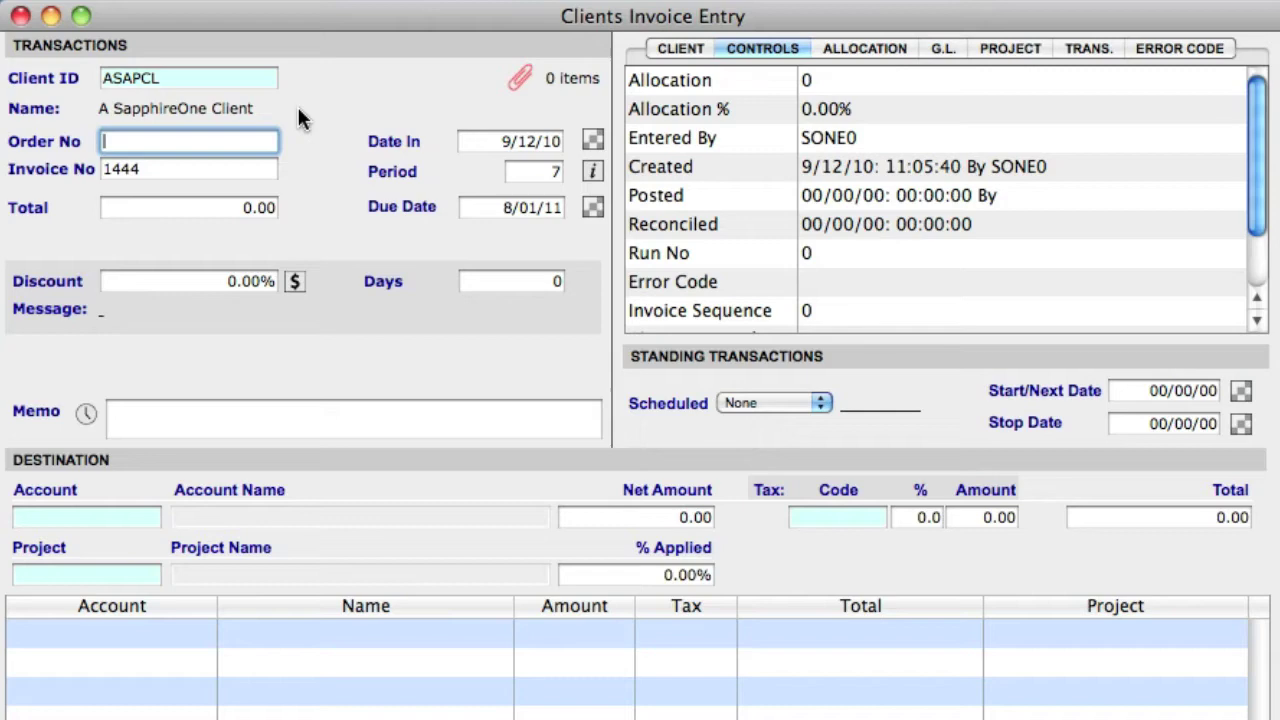
# Enter the client's order number, set the invoice number to 1200 and the invoice total to $200.00.
pyautogui.write('1-1111')
pyautogui.press('Tab')
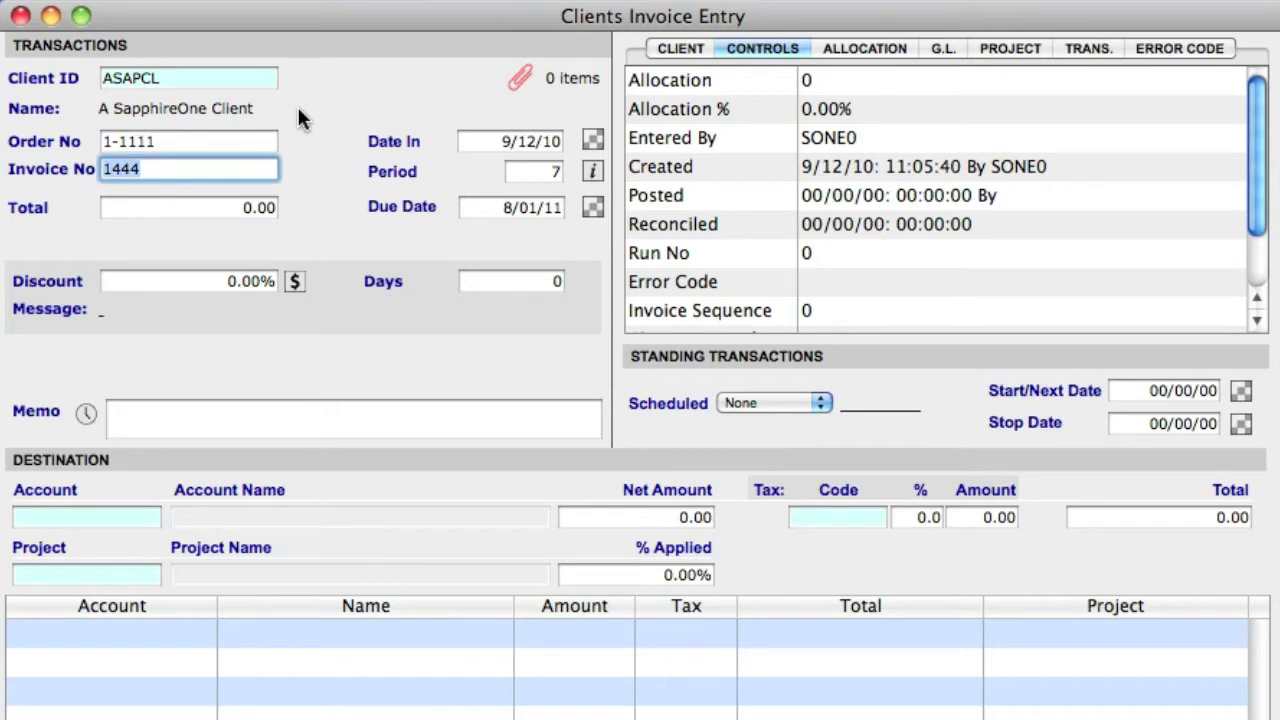
pyautogui.write('1200')
pyautogui.press('Tab')
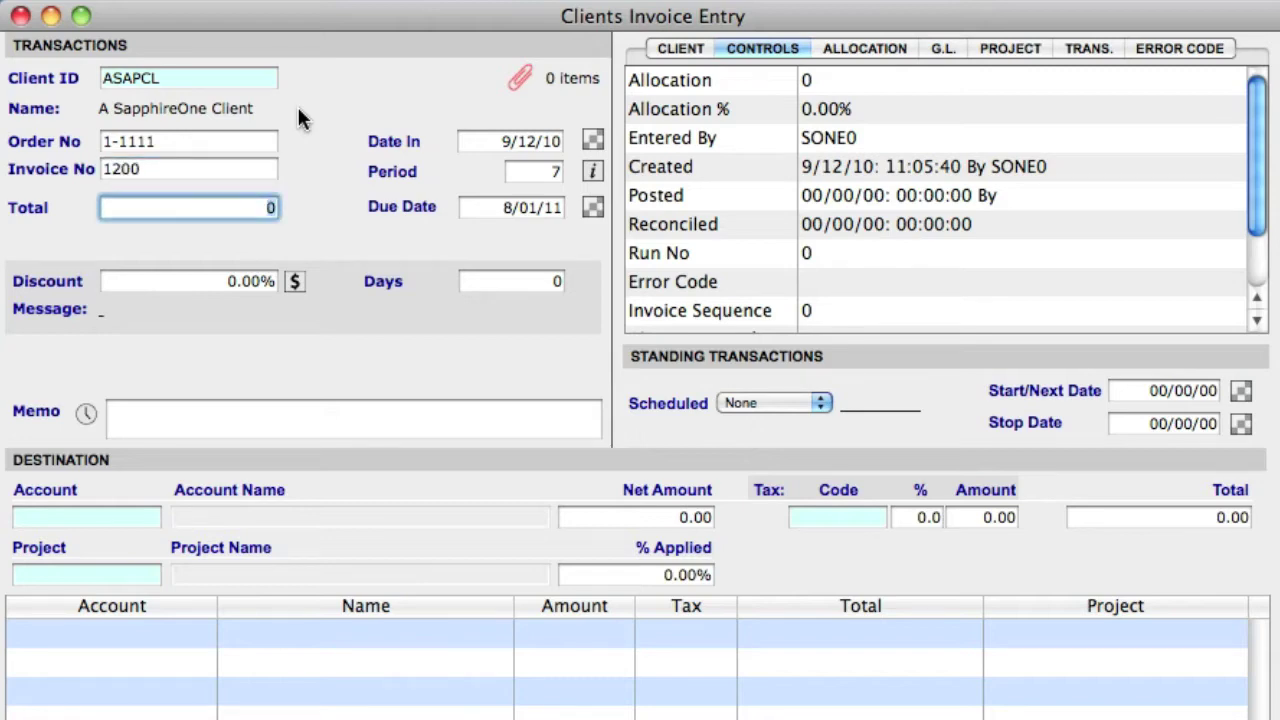
pyautogui.write('200')
pyautogui.press('Tab')
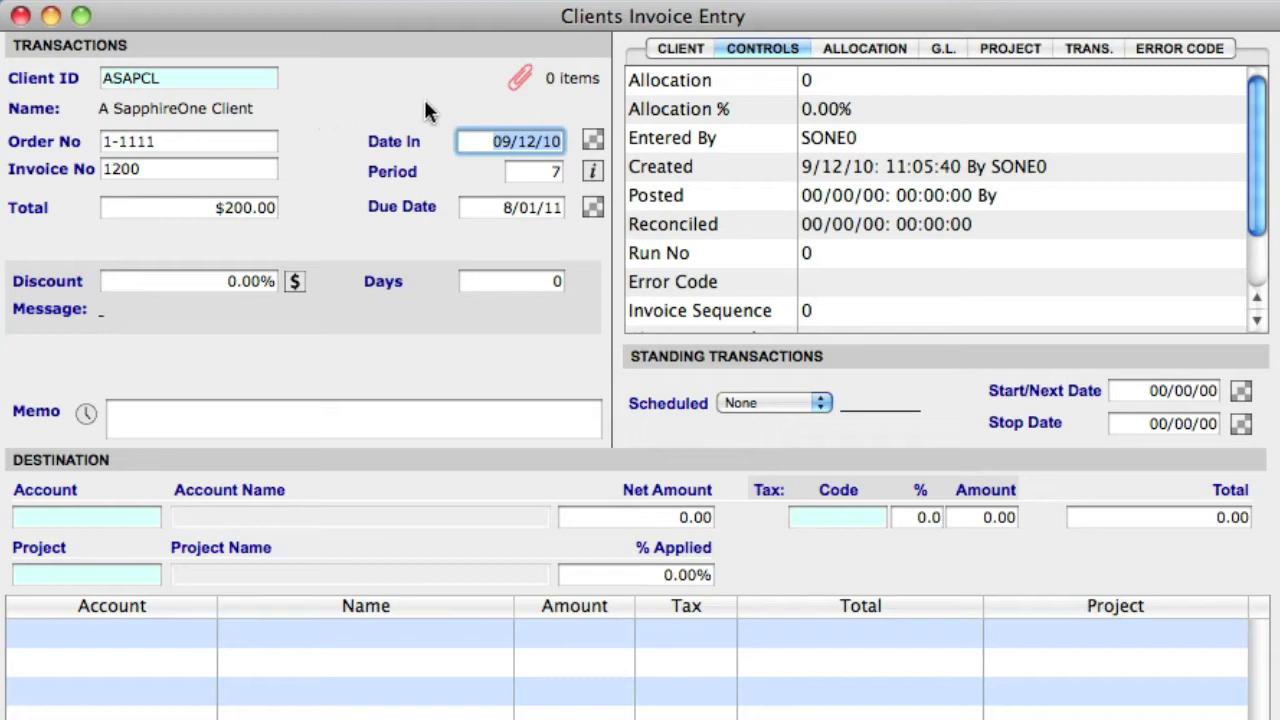
# Set the invoice's Date In to 9 December 2010 from the calendar and choose period 7 for it.
pyautogui.click(594, 139)
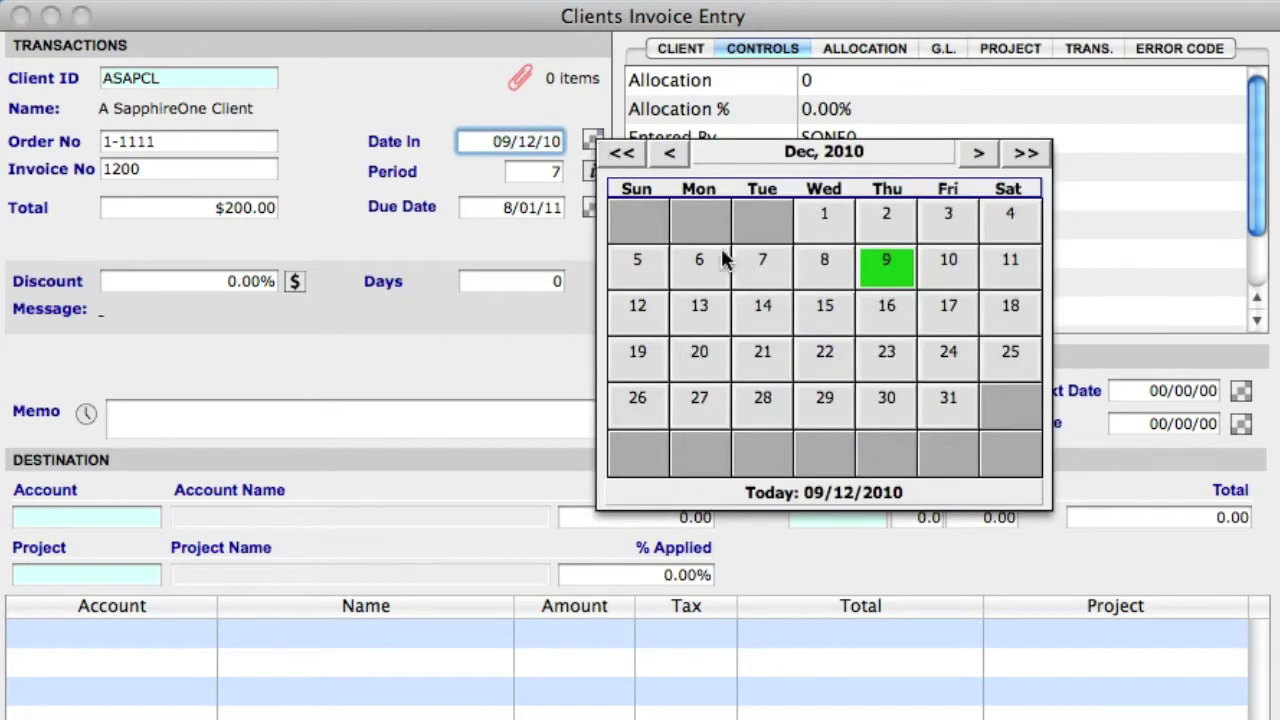
pyautogui.click(882, 265)
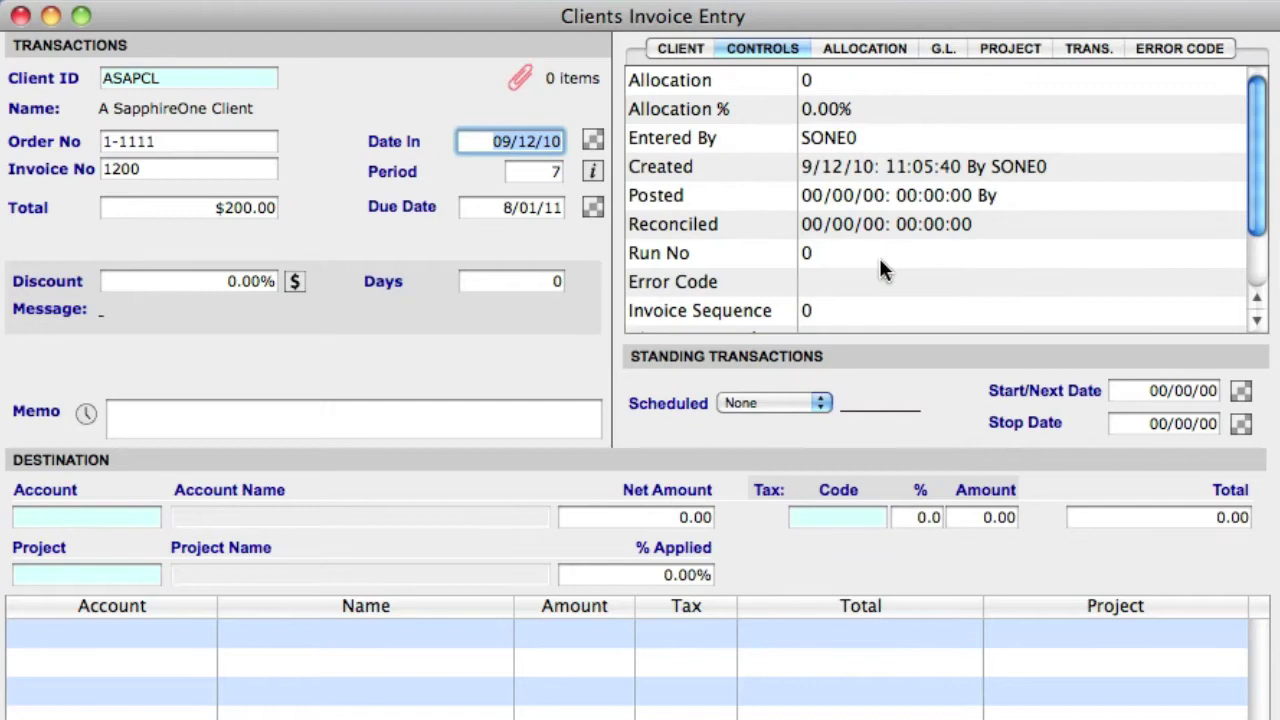
pyautogui.press('Tab')
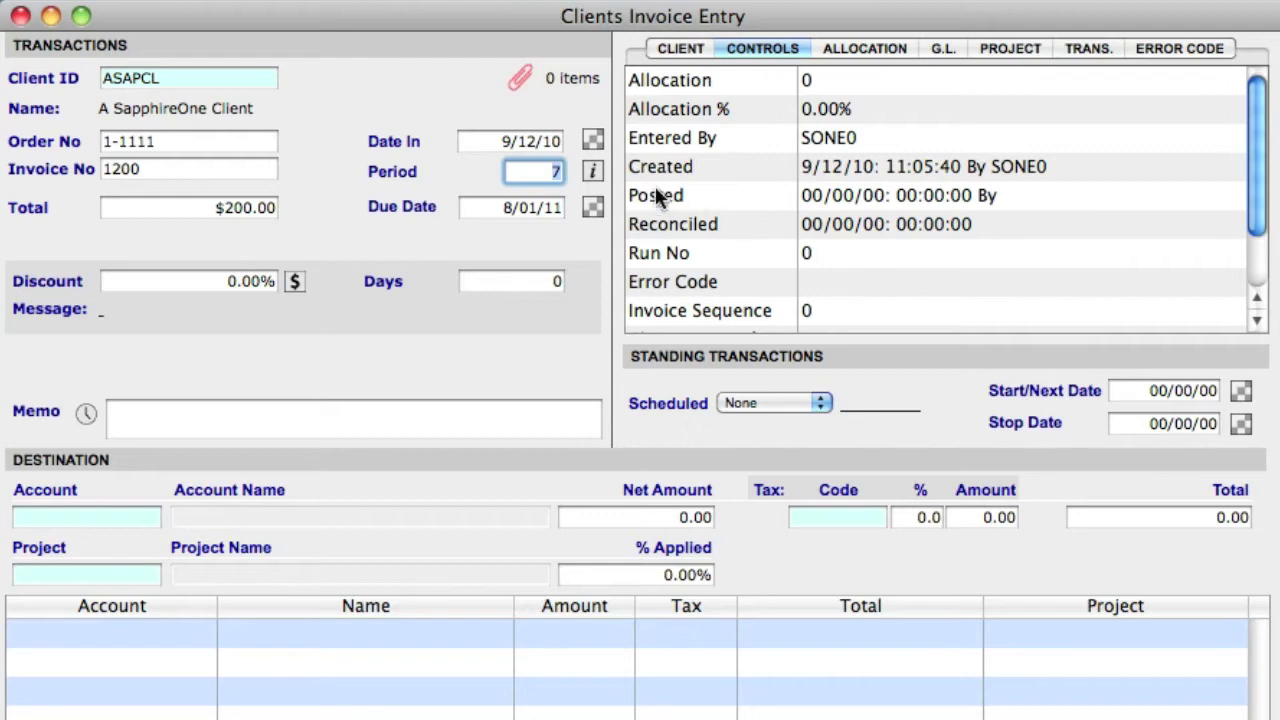
pyautogui.click(594, 174)
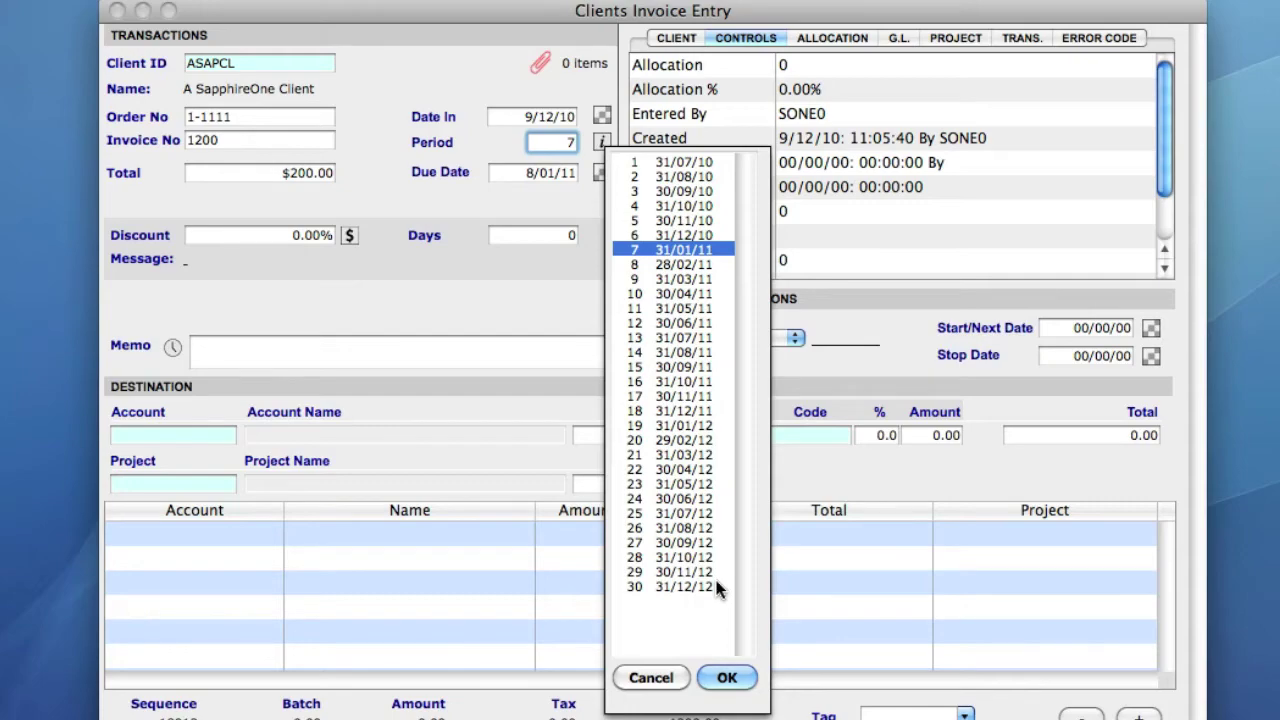
pyautogui.click(727, 677)
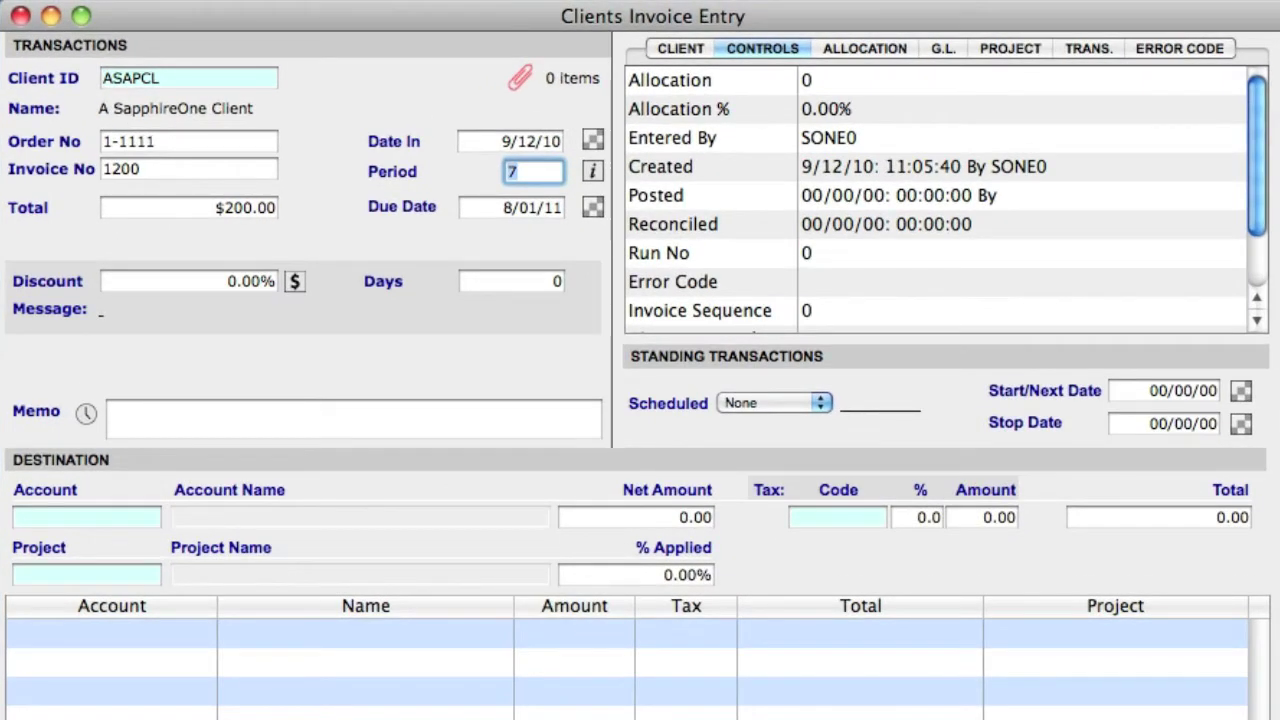
pyautogui.press('Tab')
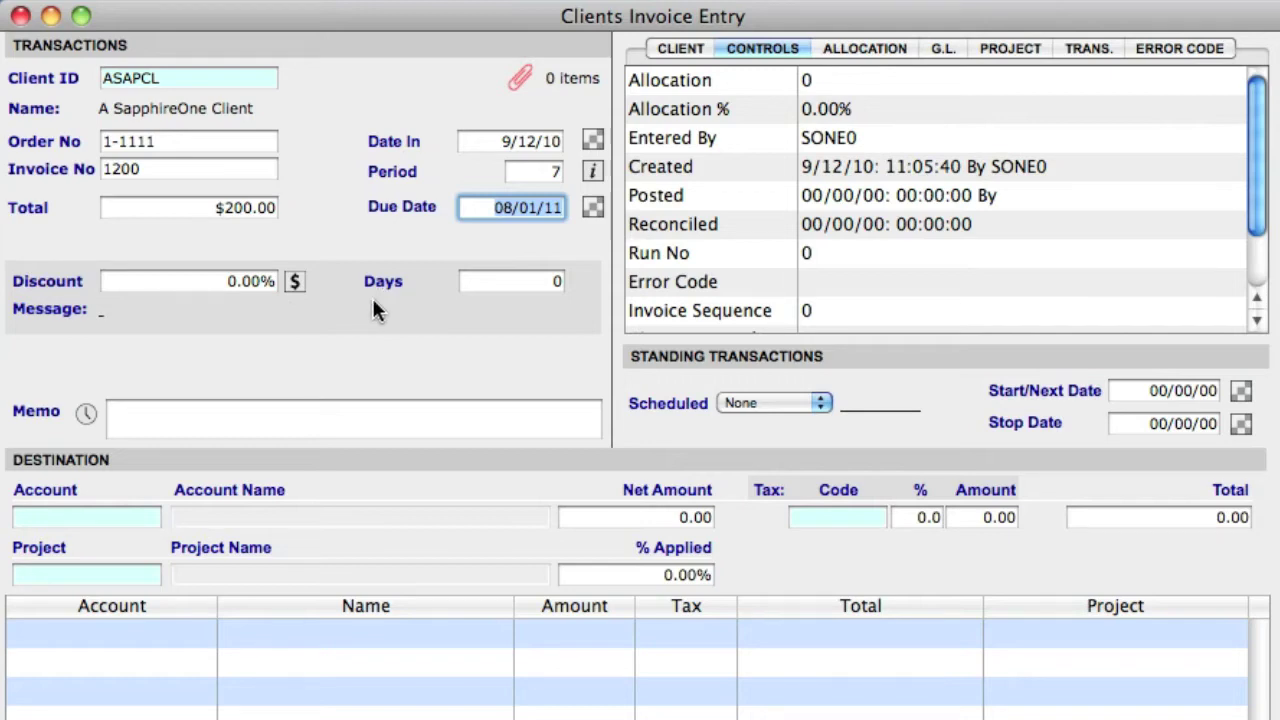
# Give the invoice a prompt payment discount of 10 dollars, valid for 7 days.
pyautogui.press('Tab')
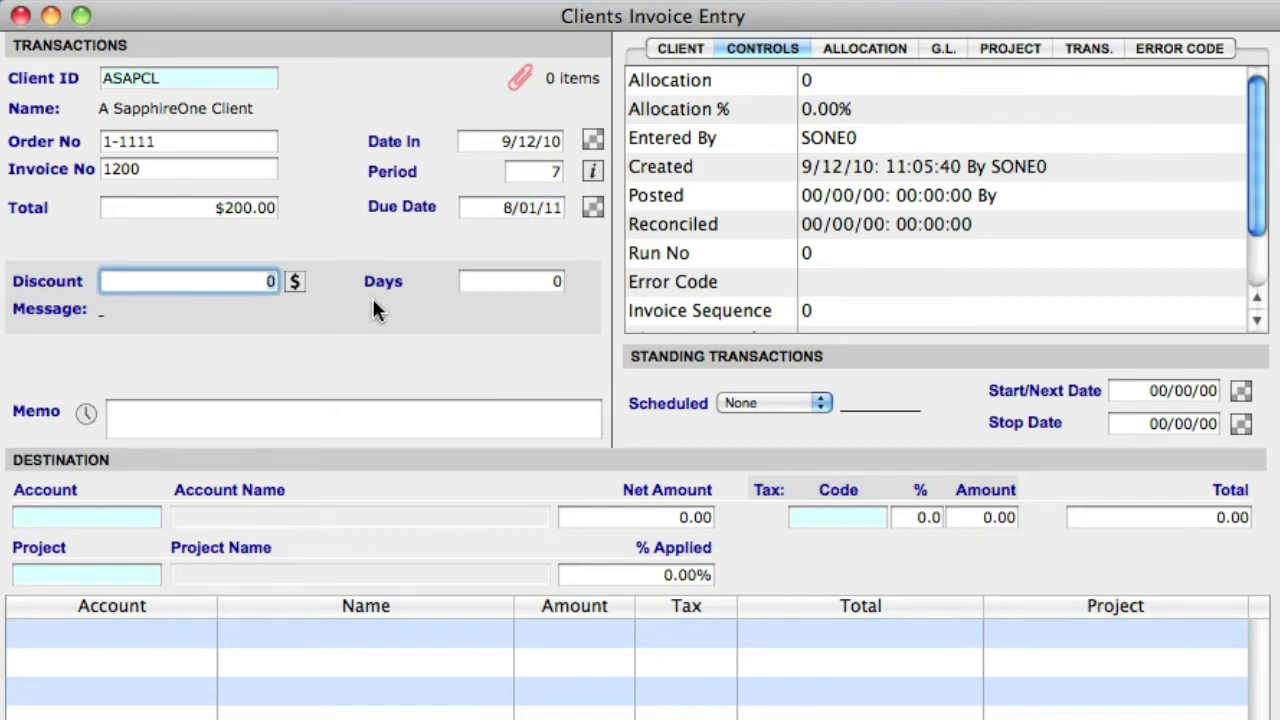
pyautogui.click(295, 281)
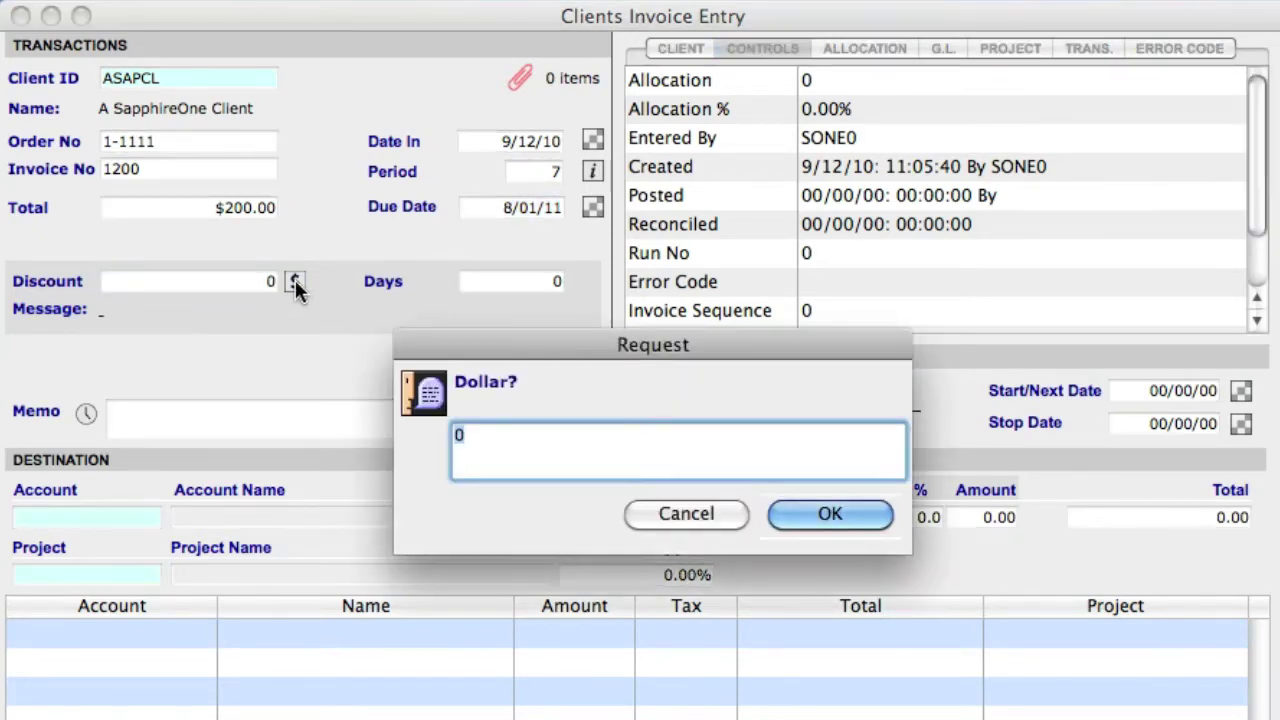
pyautogui.write('10')
pyautogui.press('Return')
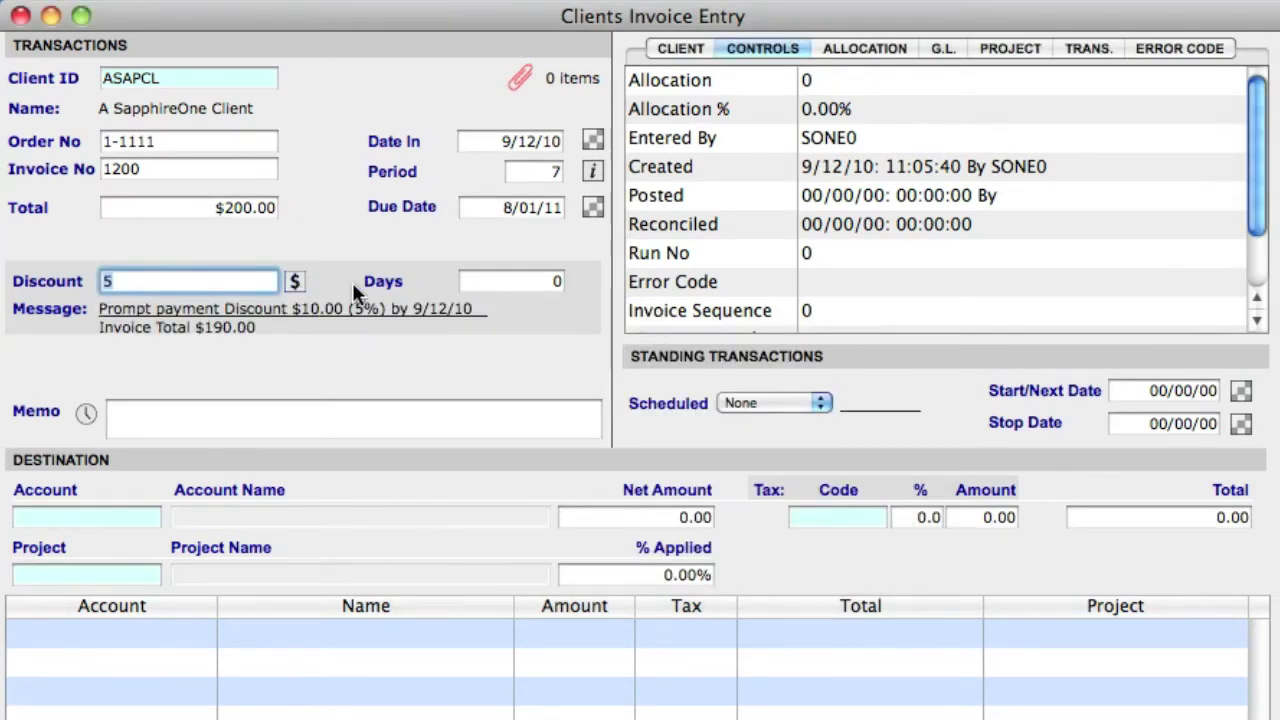
pyautogui.press('Tab')
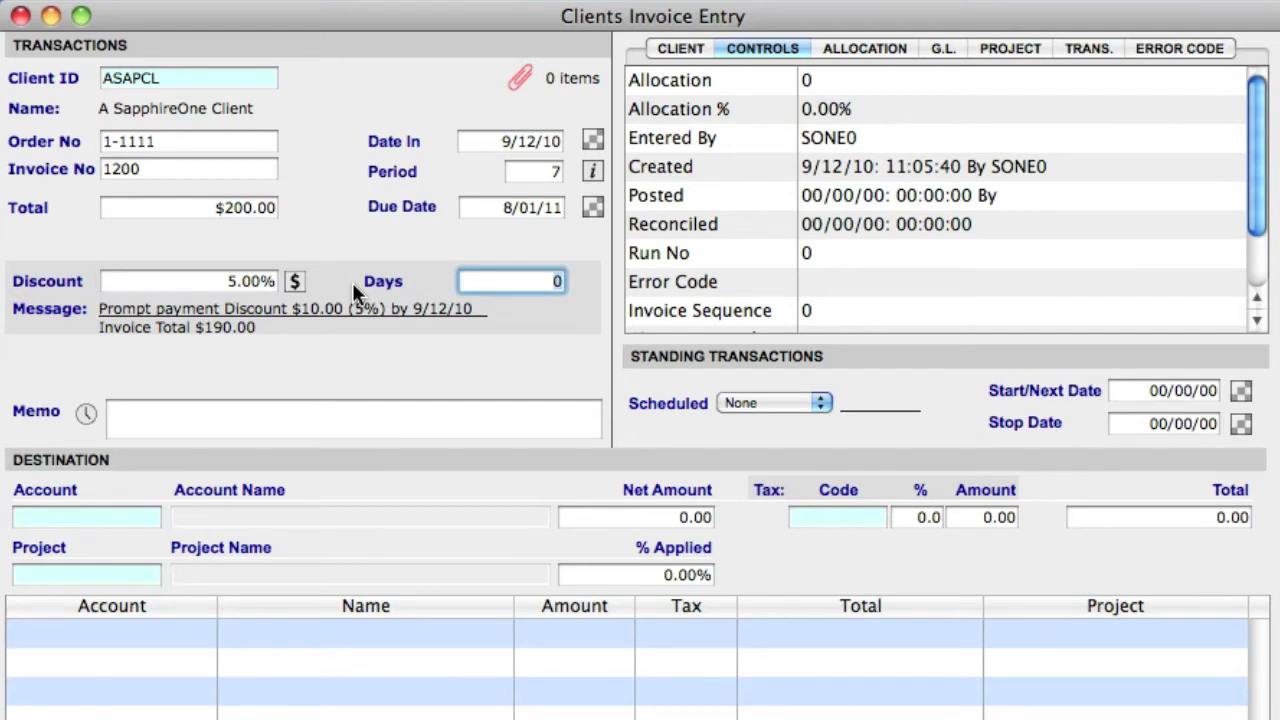
pyautogui.write('7')
pyautogui.click(195, 283)
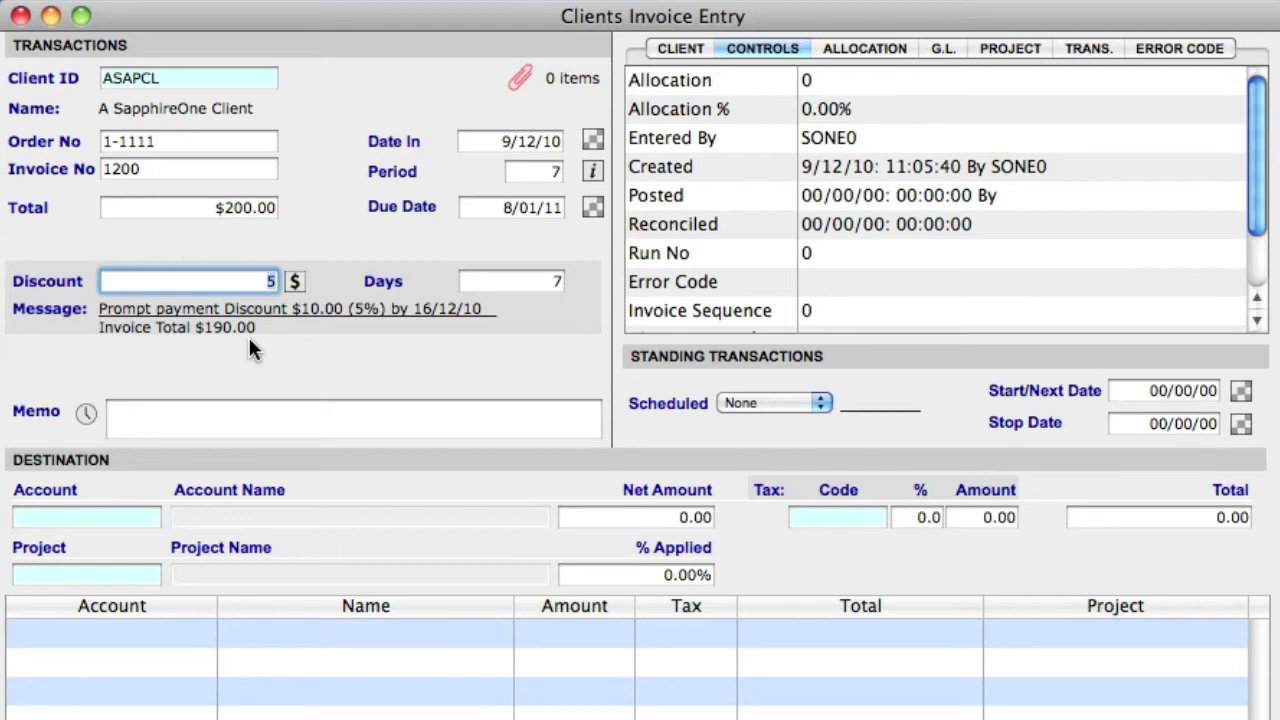
# Insert a date, time and user stamp in the invoice's memo.
pyautogui.press('Tab')
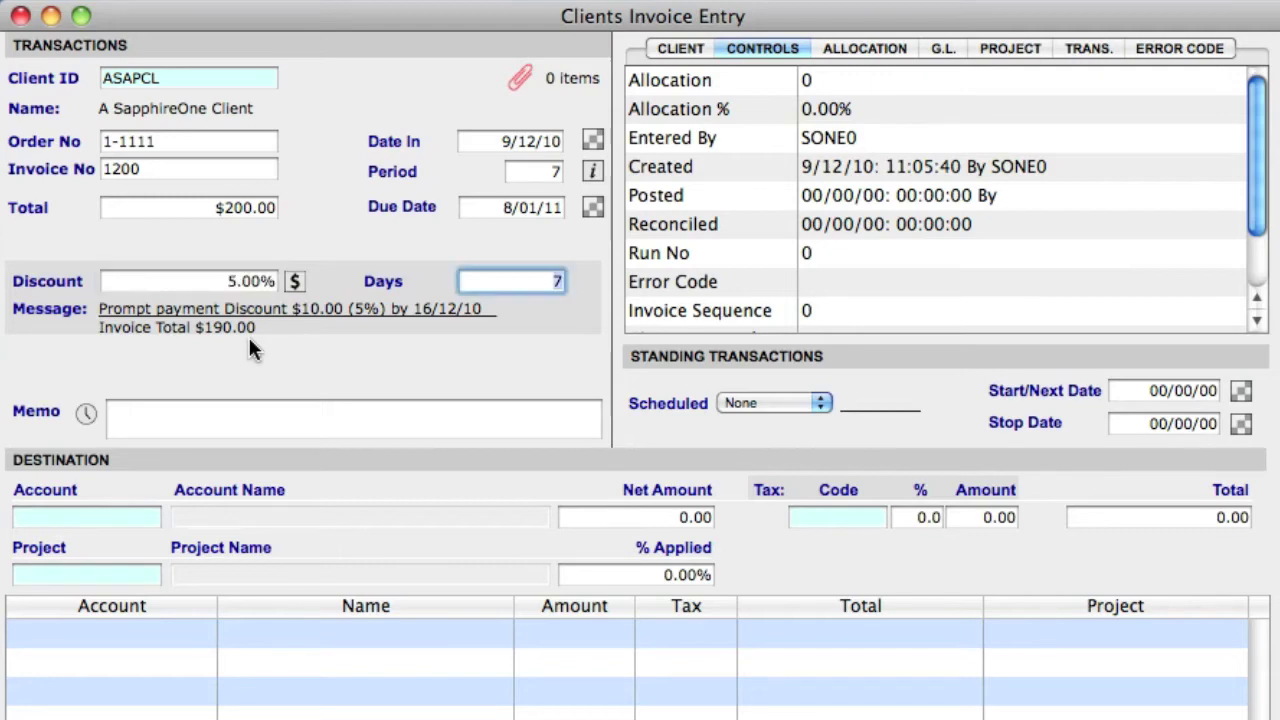
pyautogui.press('Tab')
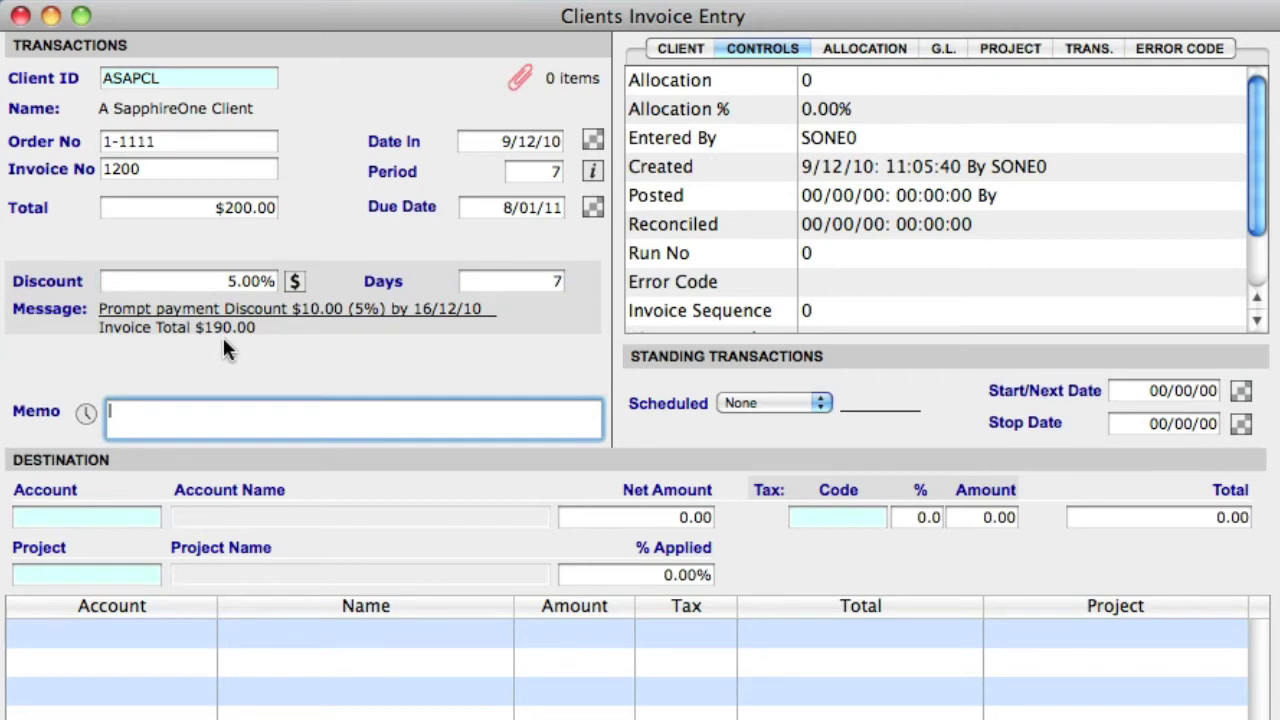
pyautogui.click(76, 418)
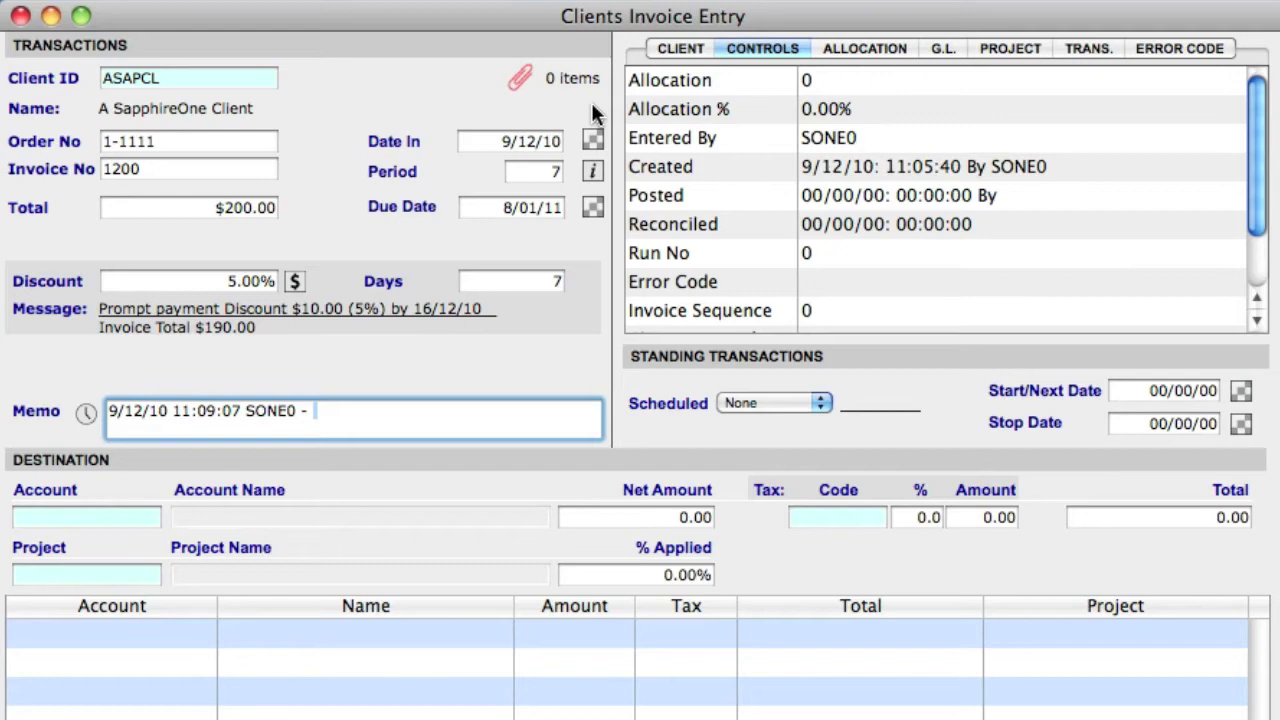
# Attach ClientPurchaseOrder.pdf from the SapphireOne folder to the invoice's document list.
pyautogui.click(516, 76)
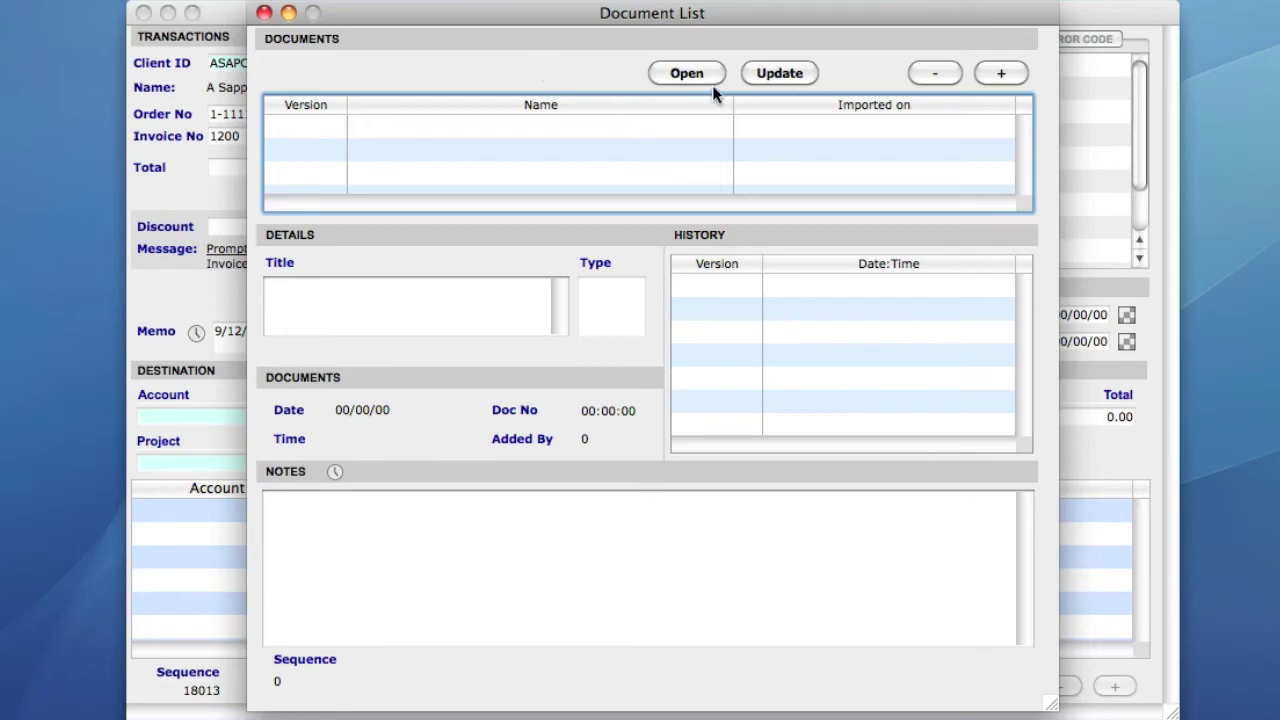
pyautogui.click(1005, 71)
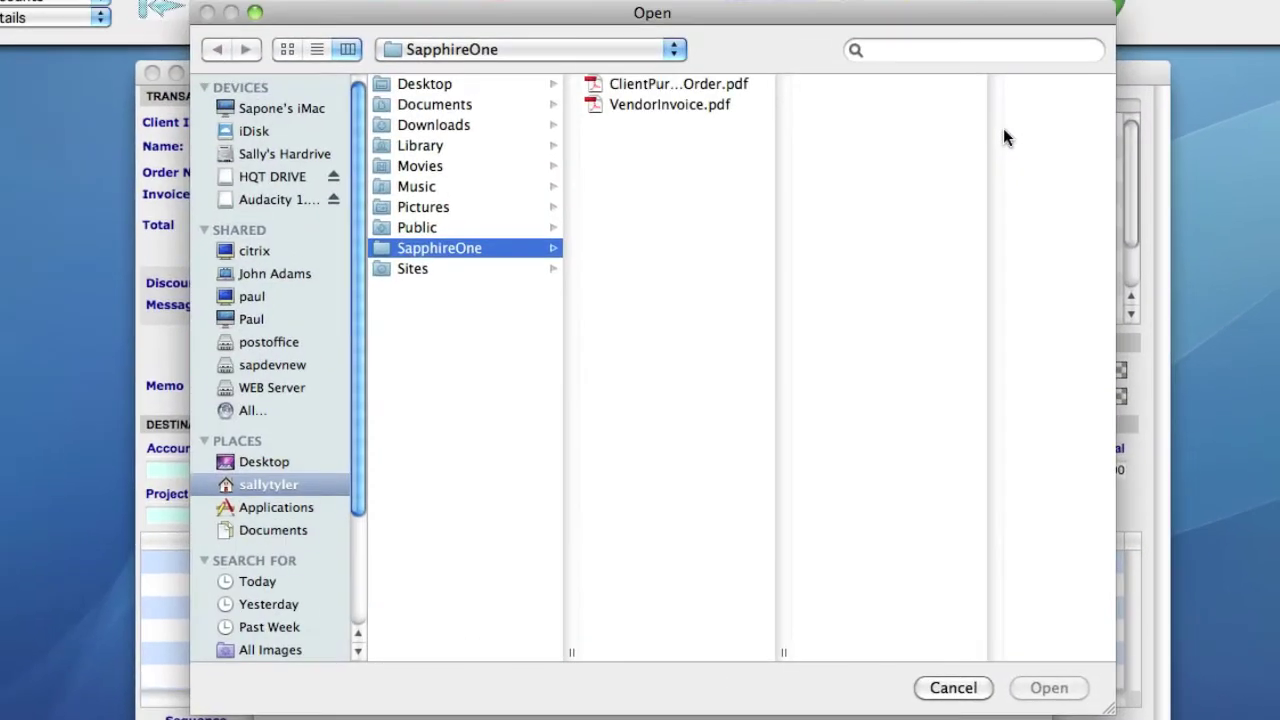
pyautogui.click(732, 84)
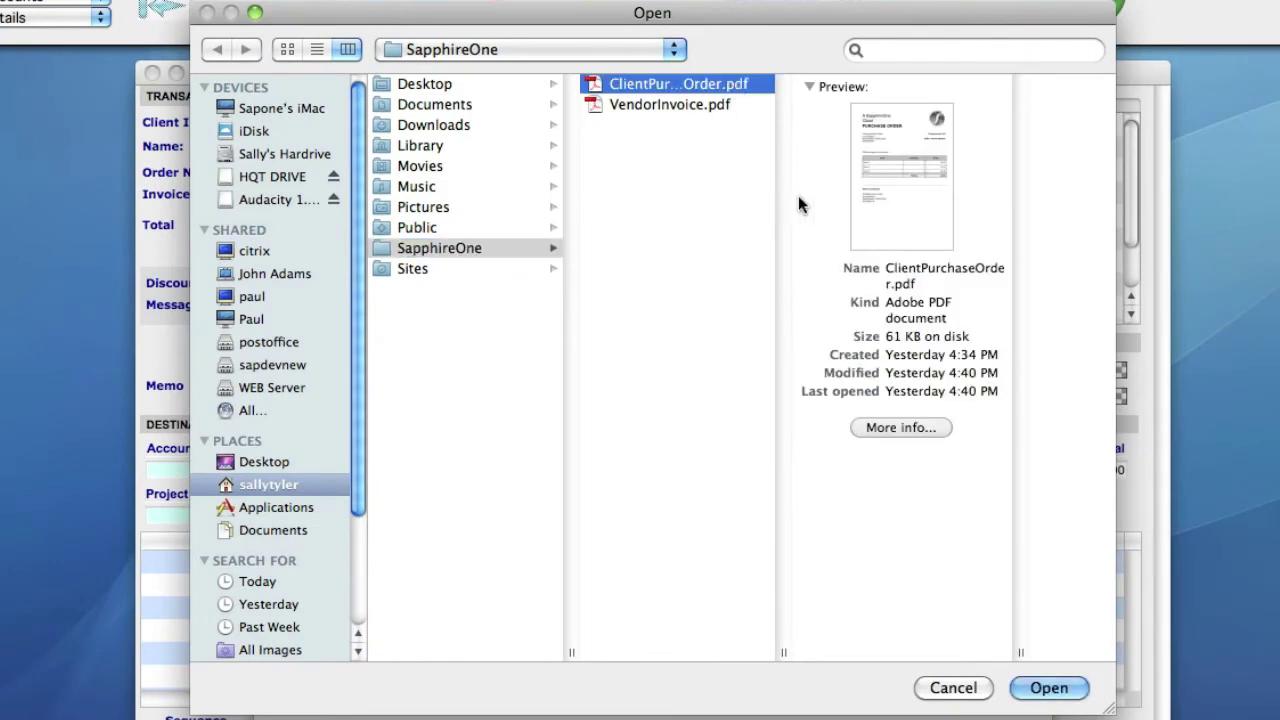
pyautogui.click(1068, 691)
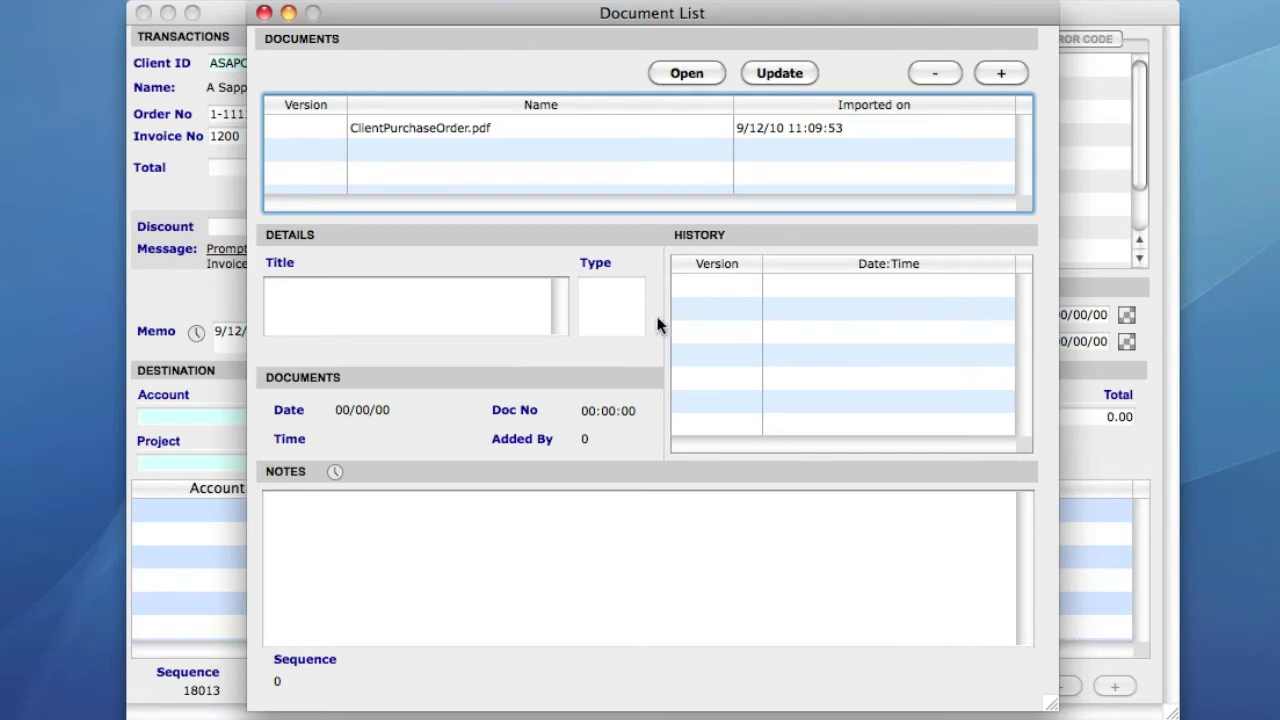
# Open the attached ClientPurchaseOrder.pdf to view it, and close the invoice's document list.
pyautogui.click(585, 130)
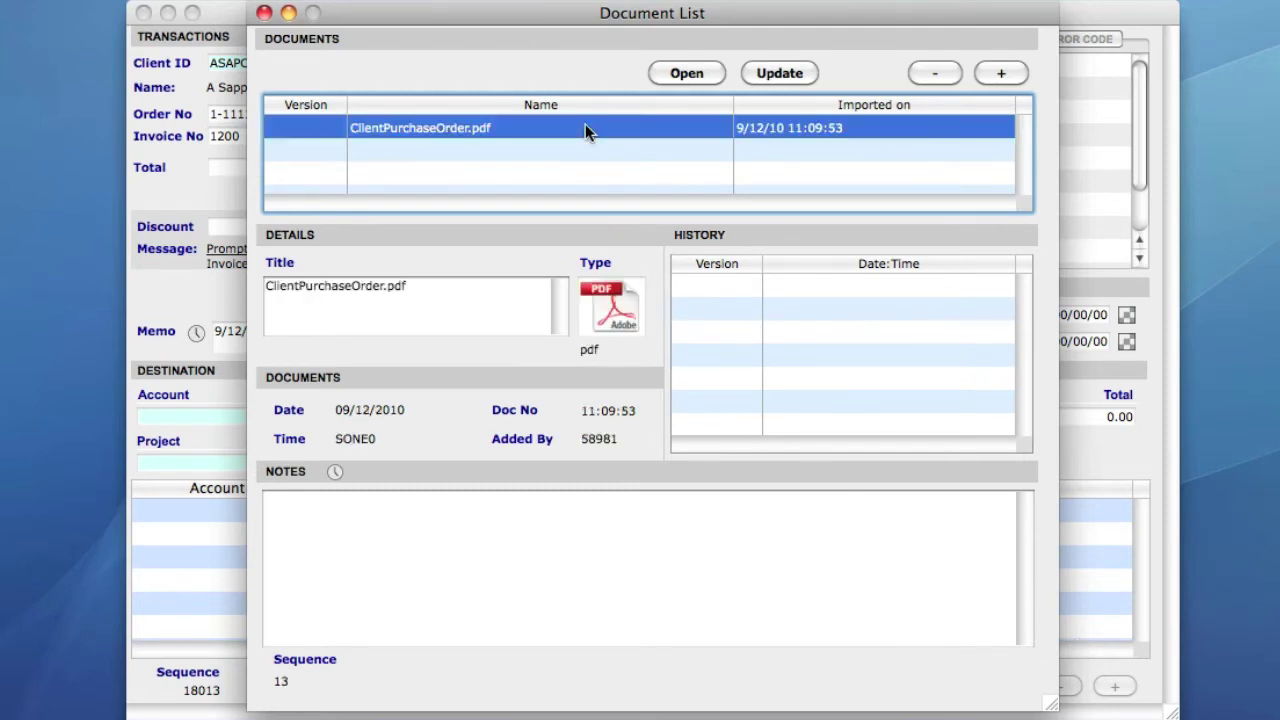
pyautogui.click(689, 75)
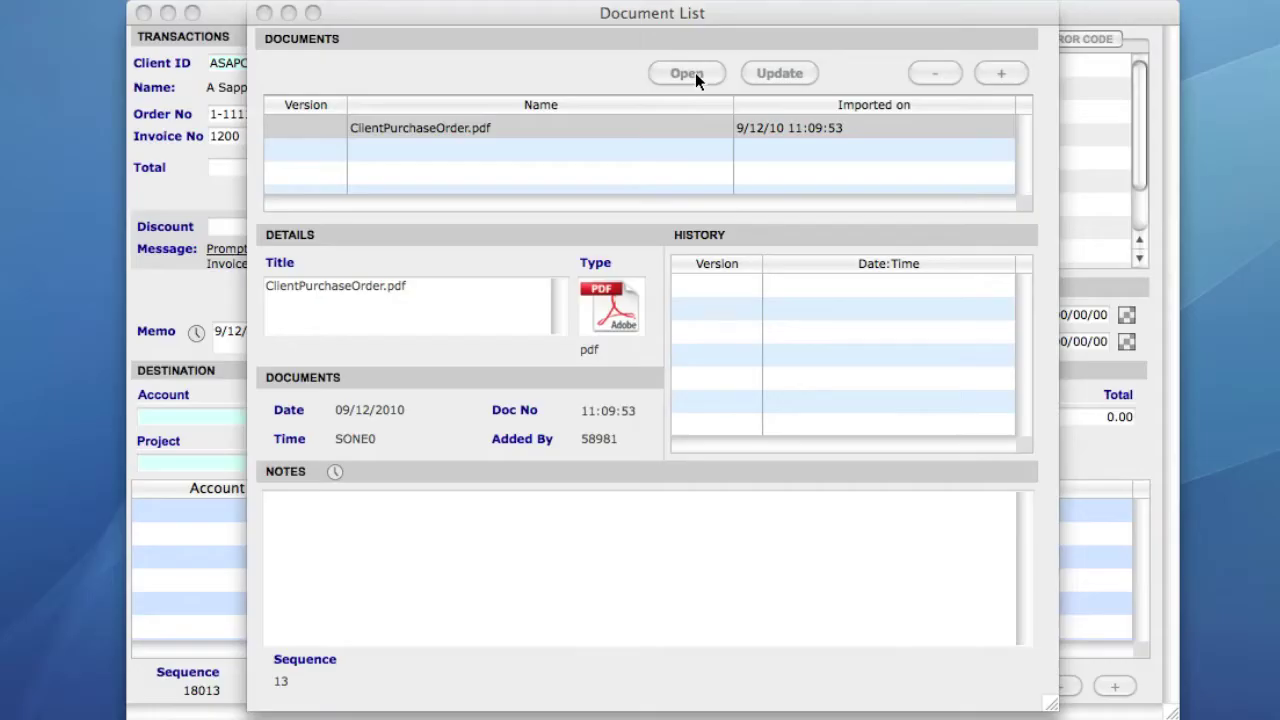
pyautogui.click(640, 130)
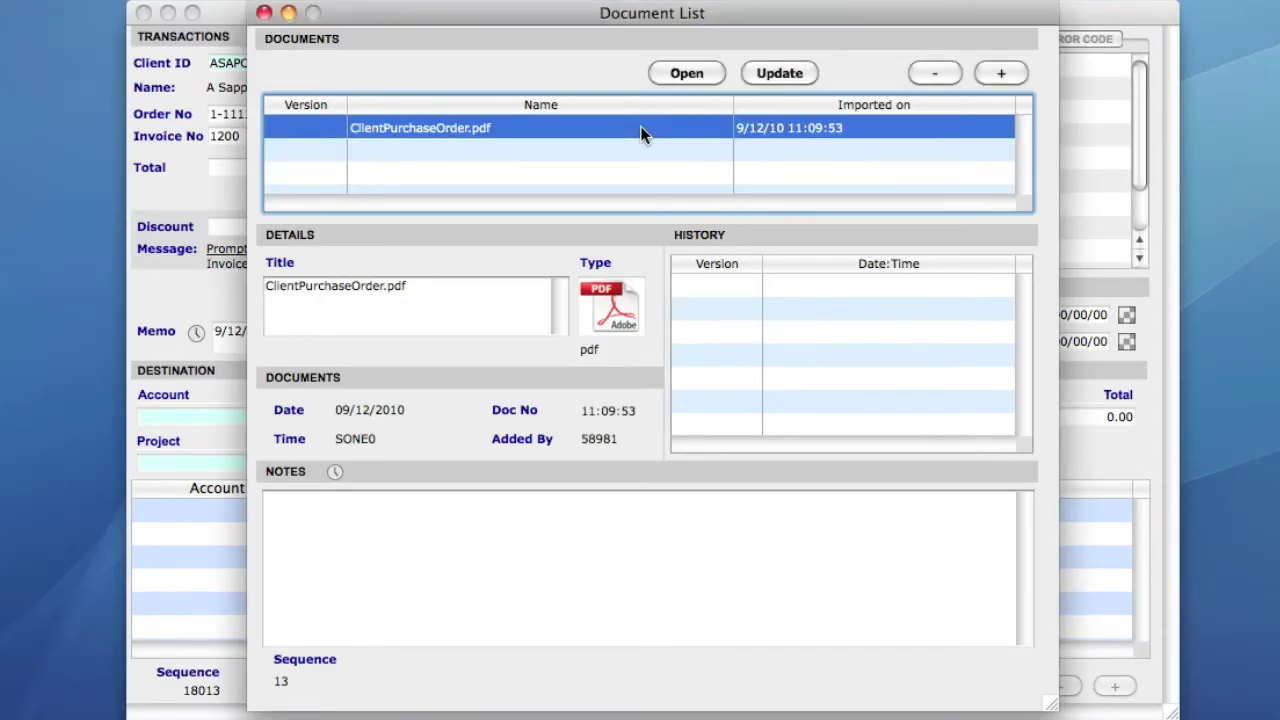
pyautogui.click(263, 14)
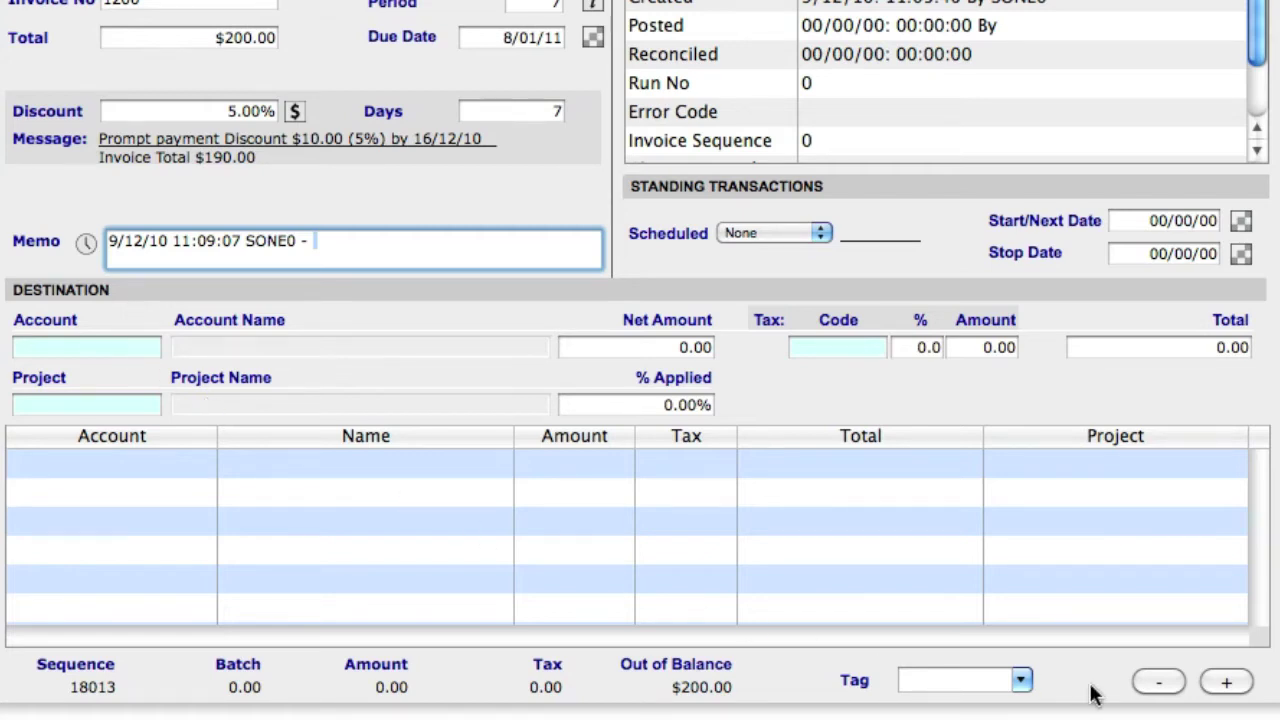
# Add a destination line for the Sales - Appliances account, found through the account lookup, with a net amount of 100 dollars.
pyautogui.click(1228, 686)
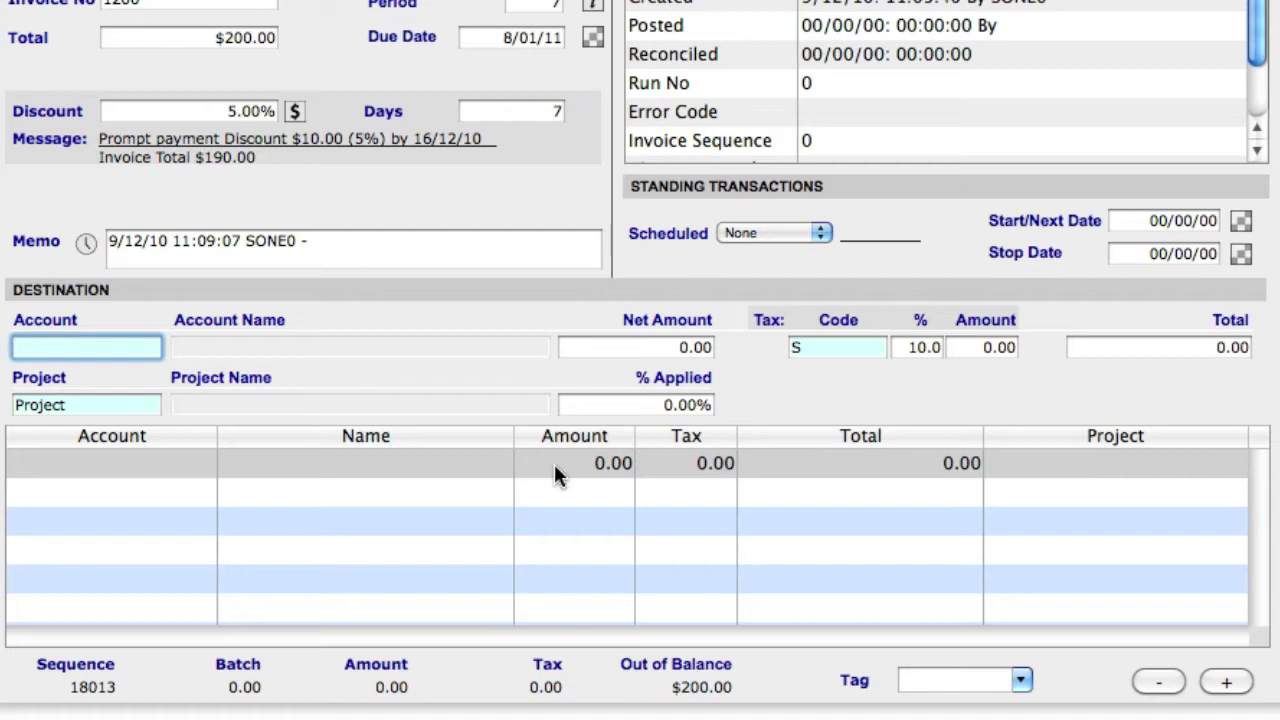
pyautogui.write('@')
pyautogui.press('Tab')
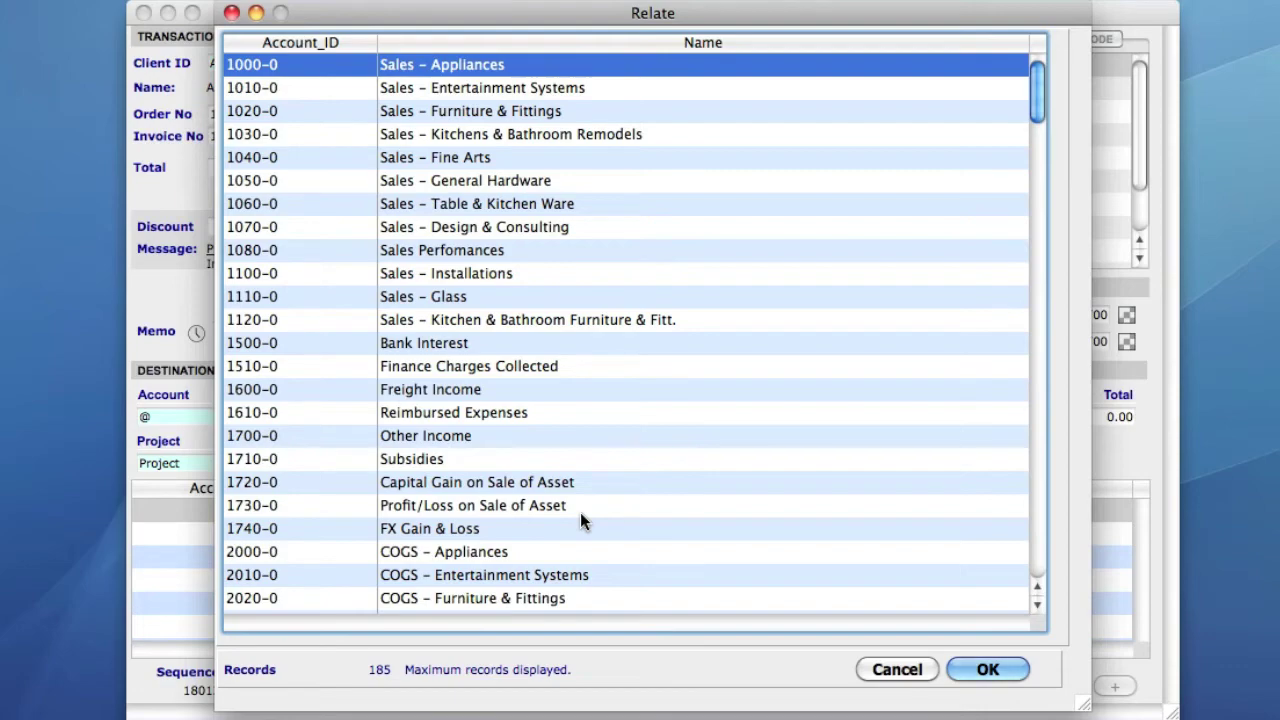
pyautogui.press('Return')
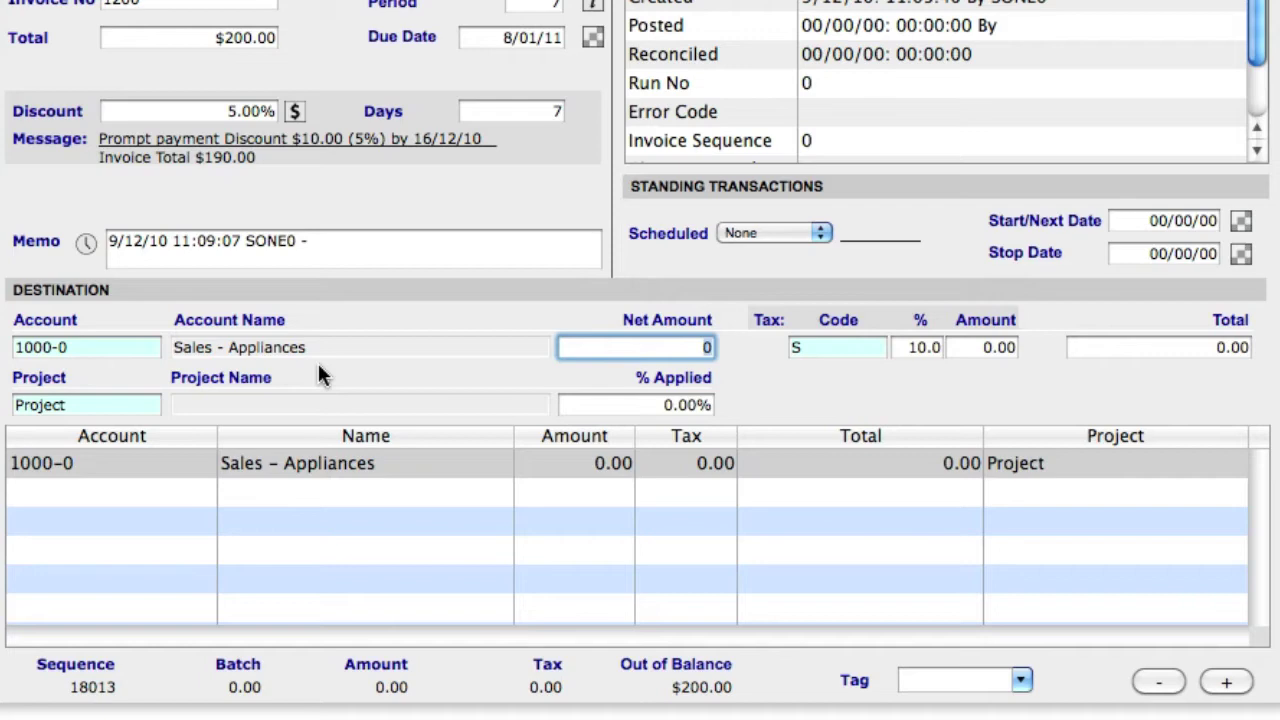
pyautogui.write('100')
pyautogui.press('Tab')
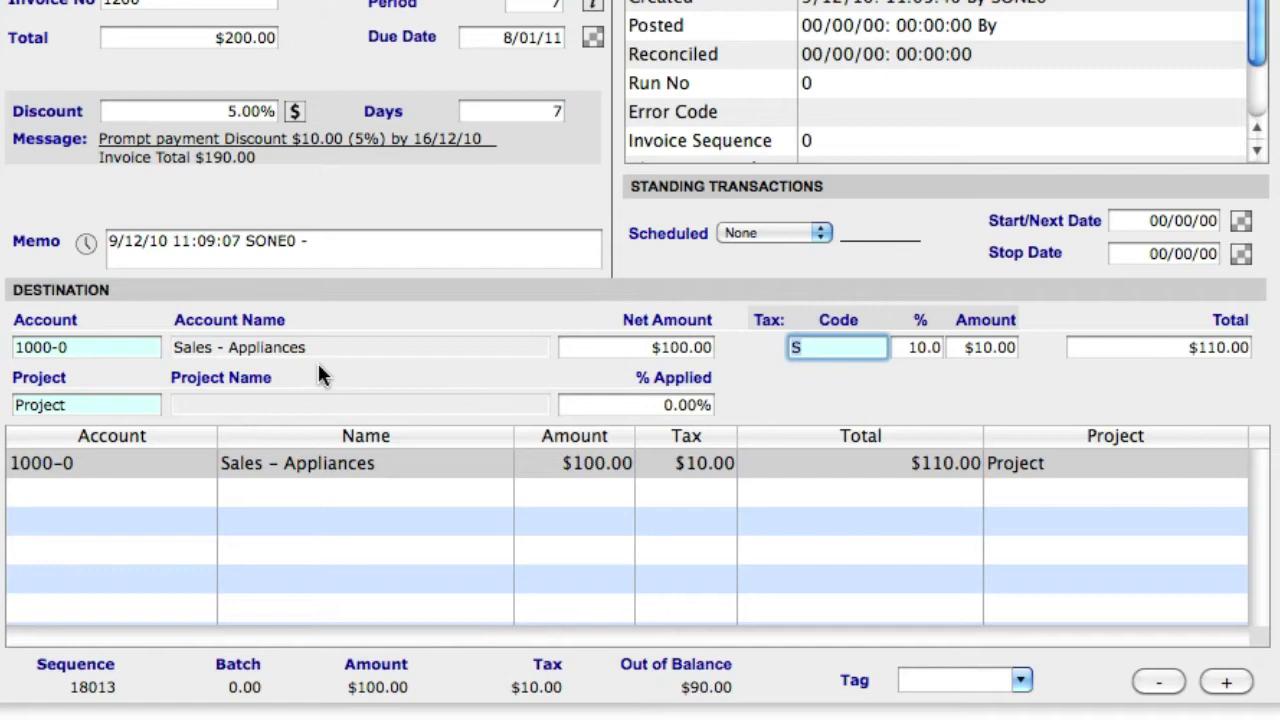
# Look up the tax codes and assign code S to the Sales - Appliances line, accepting its tax and total values.
pyautogui.write('G')
pyautogui.press('Tab')
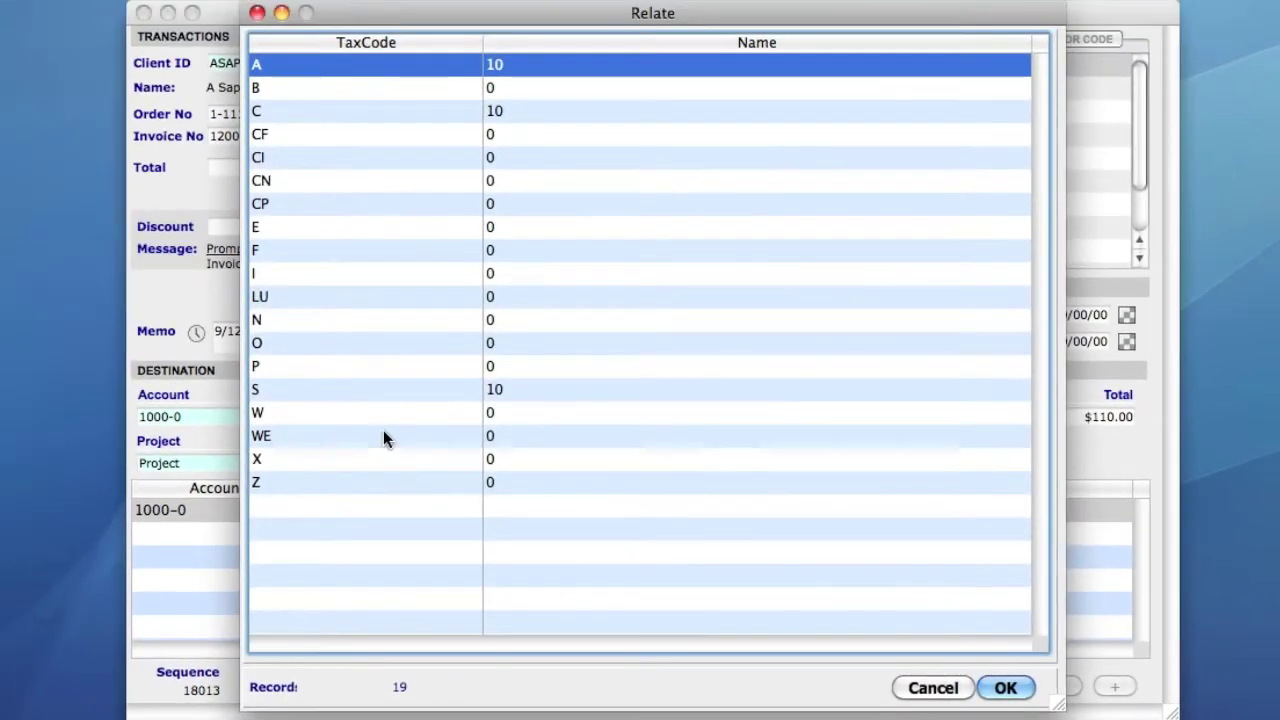
pyautogui.click(369, 392)
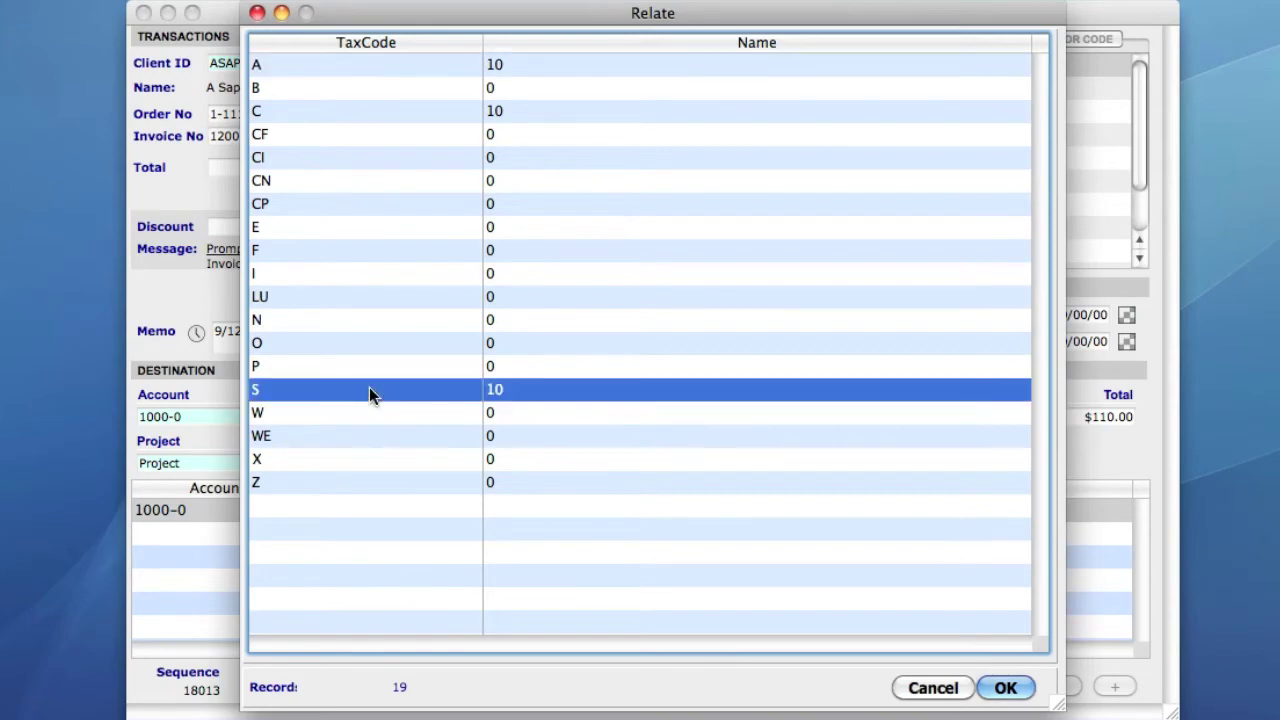
pyautogui.doubleClick(369, 390)
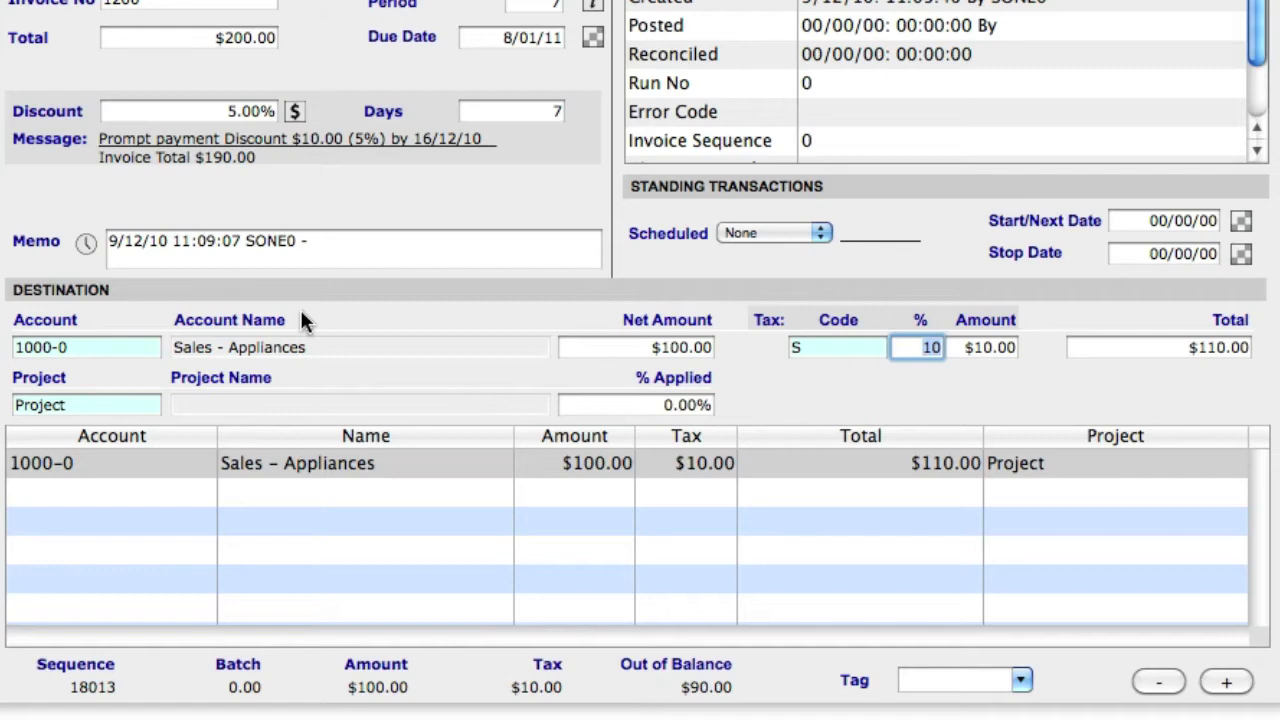
pyautogui.press('Tab')
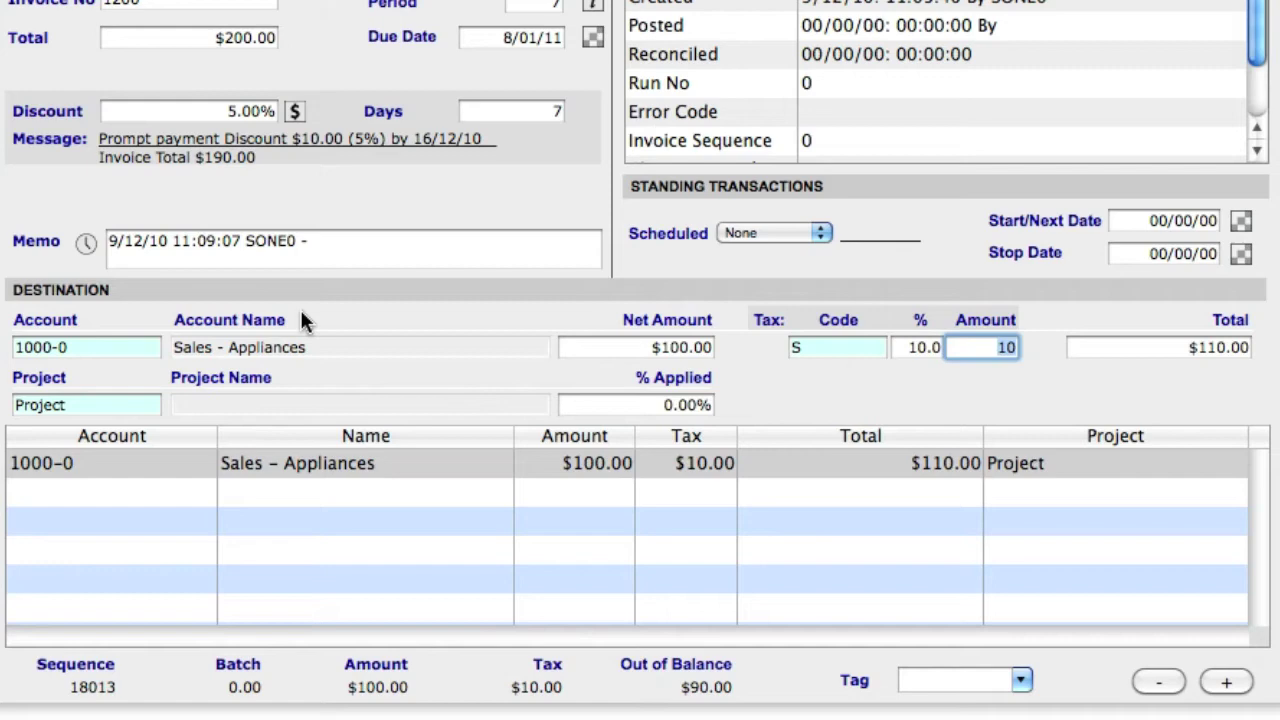
pyautogui.press('Tab')
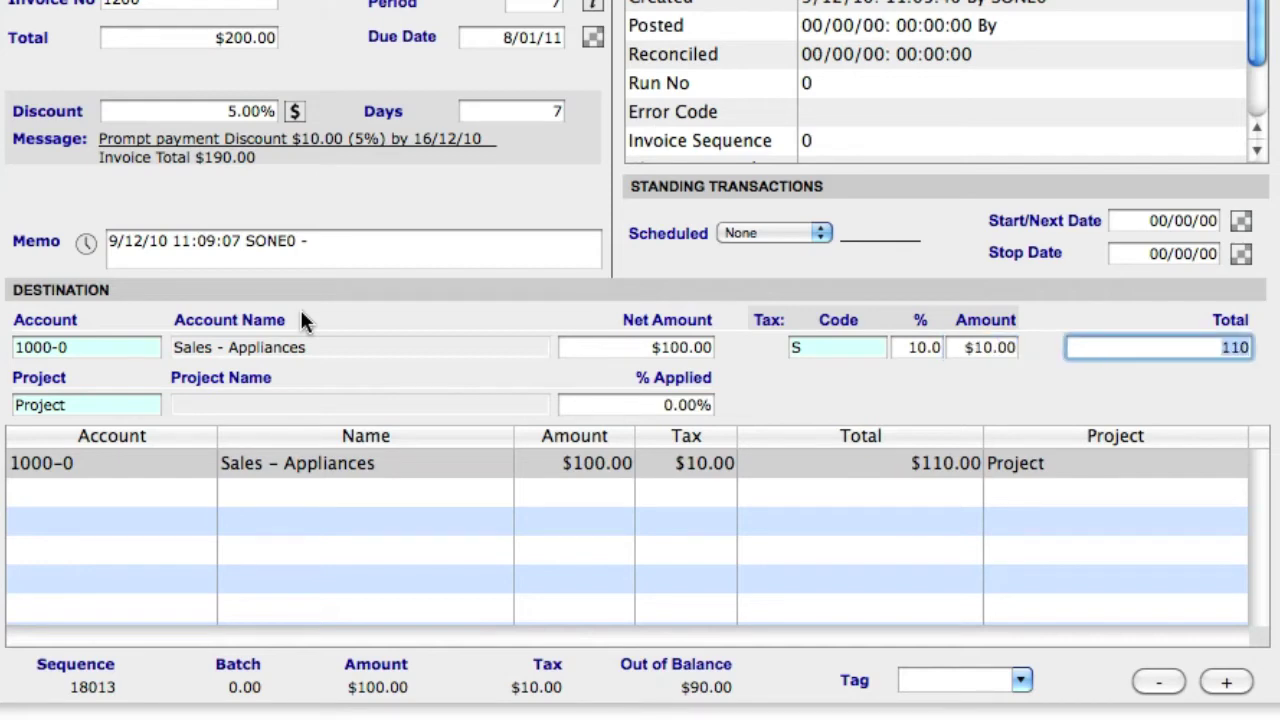
pyautogui.press('Tab')
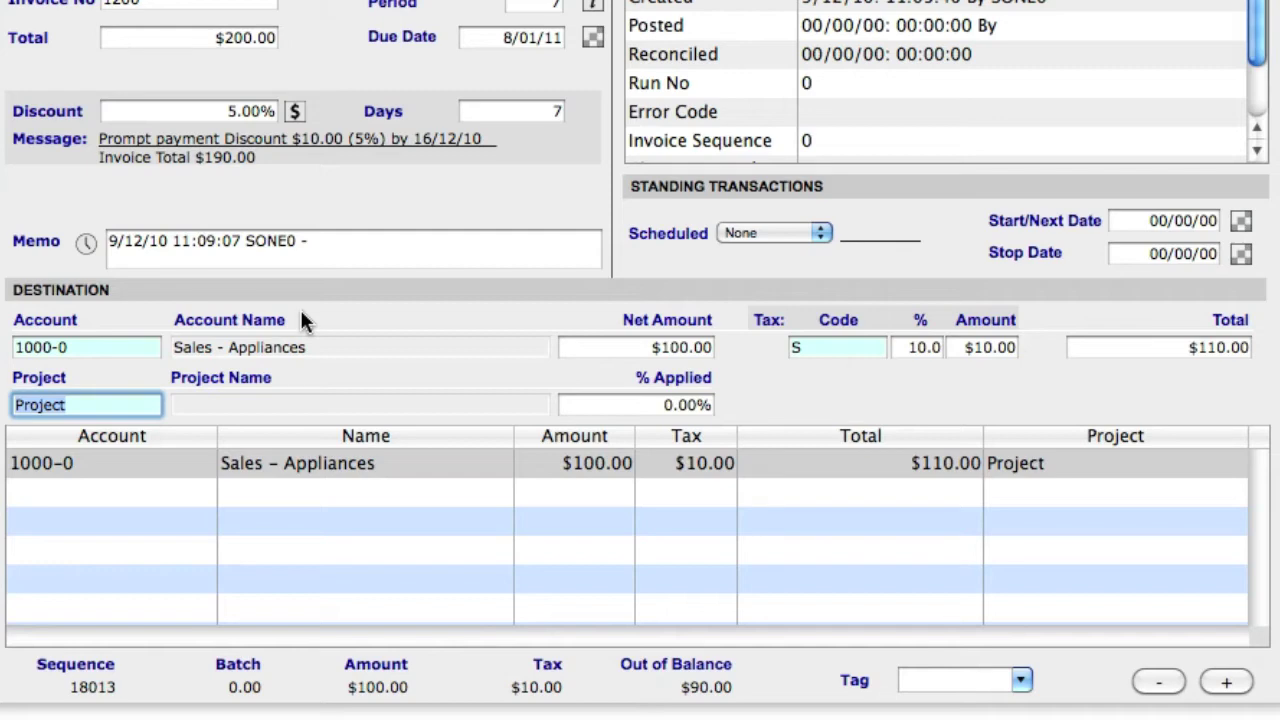
# Assign the High Hills Project Home Development project to the Sales - Appliances line, with 100% applied.
pyautogui.write('@')
pyautogui.press('Tab')
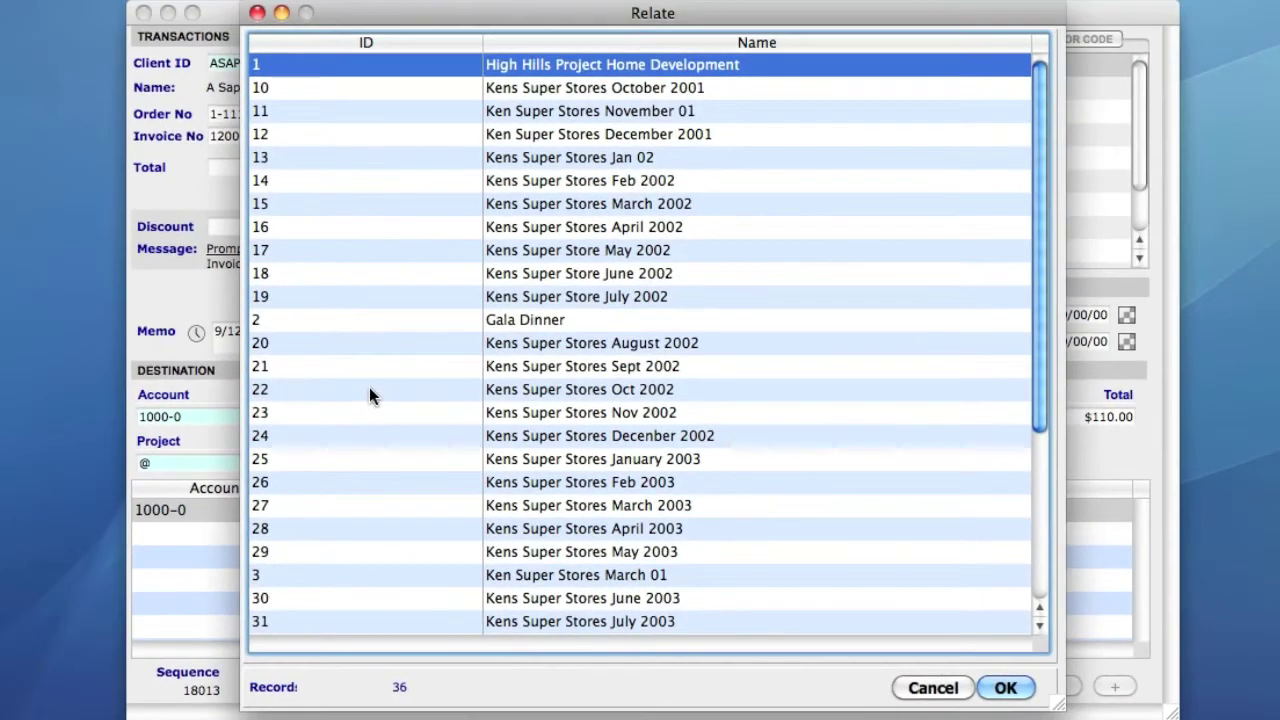
pyautogui.press('Return')
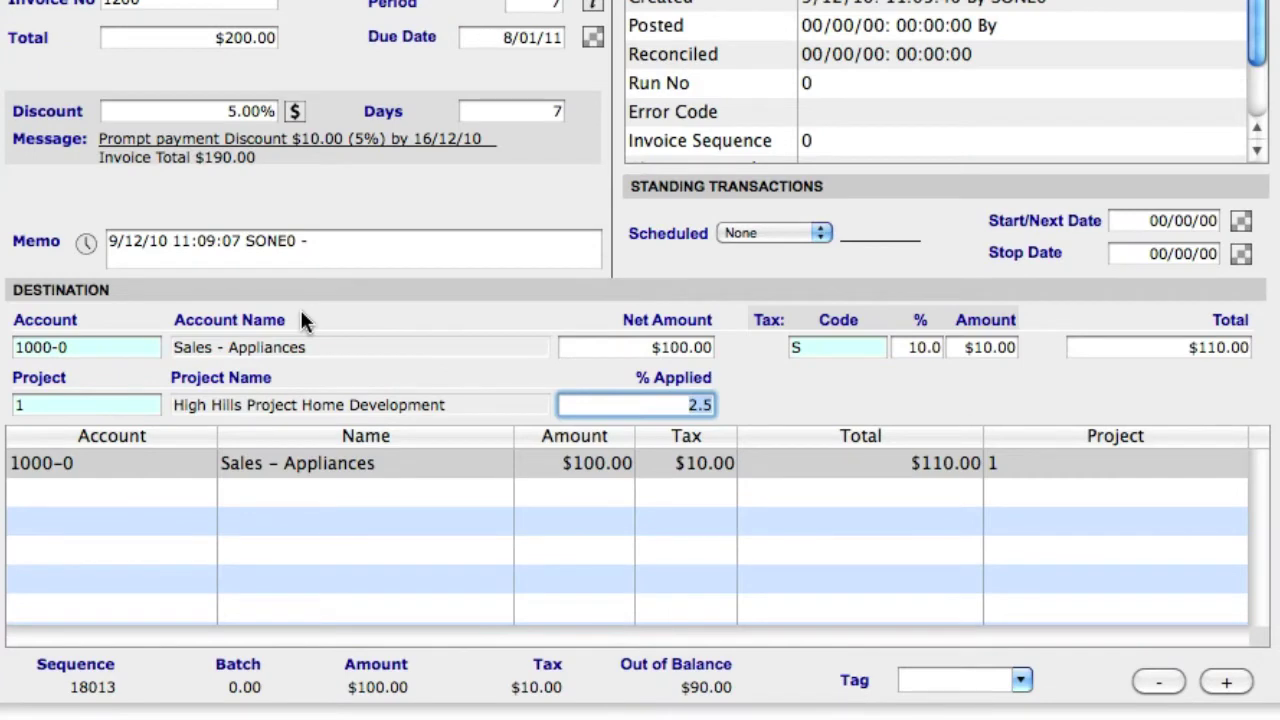
pyautogui.write('100')
pyautogui.press('Tab')
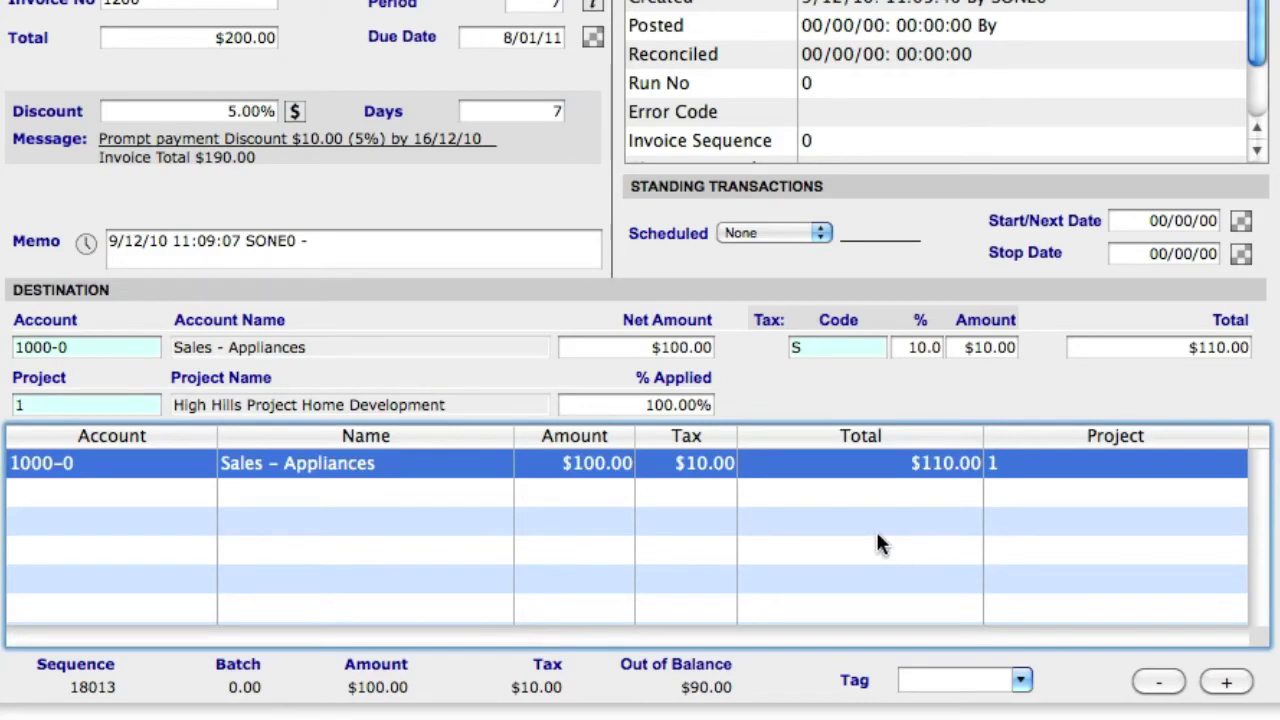
# Add a second destination line for Sales - Entertainment Systems, looked up among accounts starting with 1, with a net amount of 100 dollars.
pyautogui.hotkey('ctrl', '+')
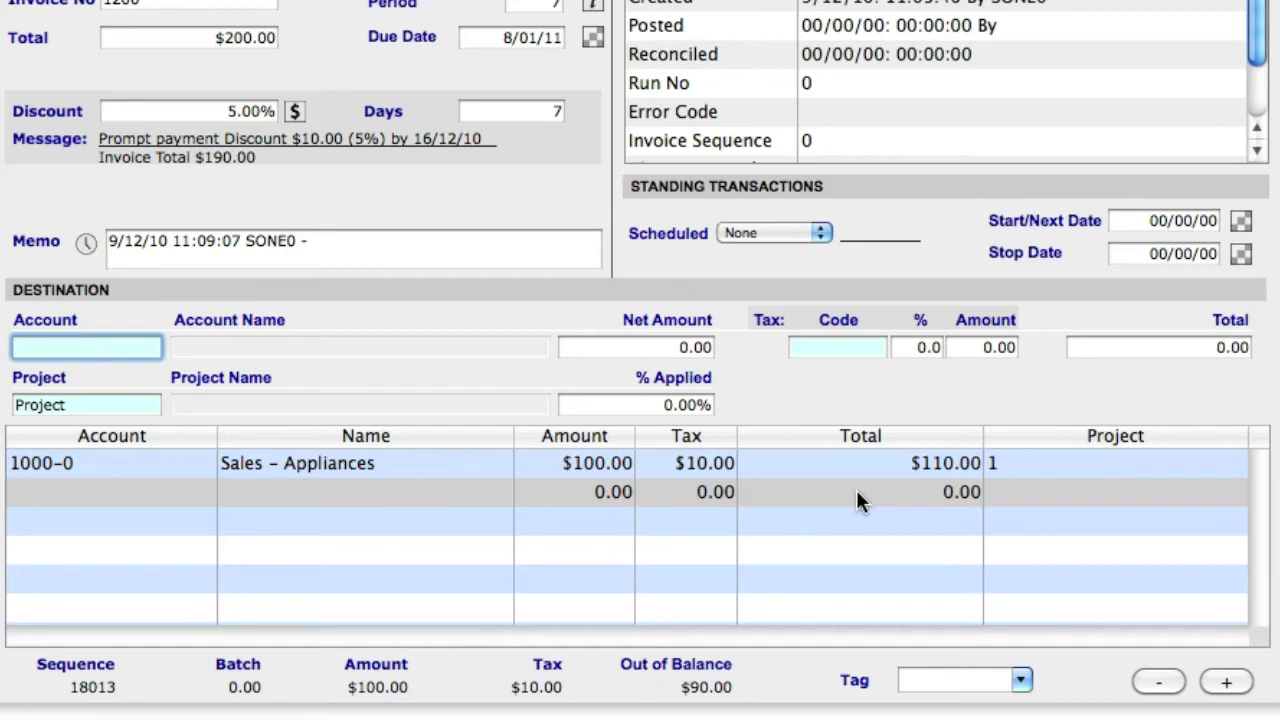
pyautogui.write('1@')
pyautogui.press('Tab')
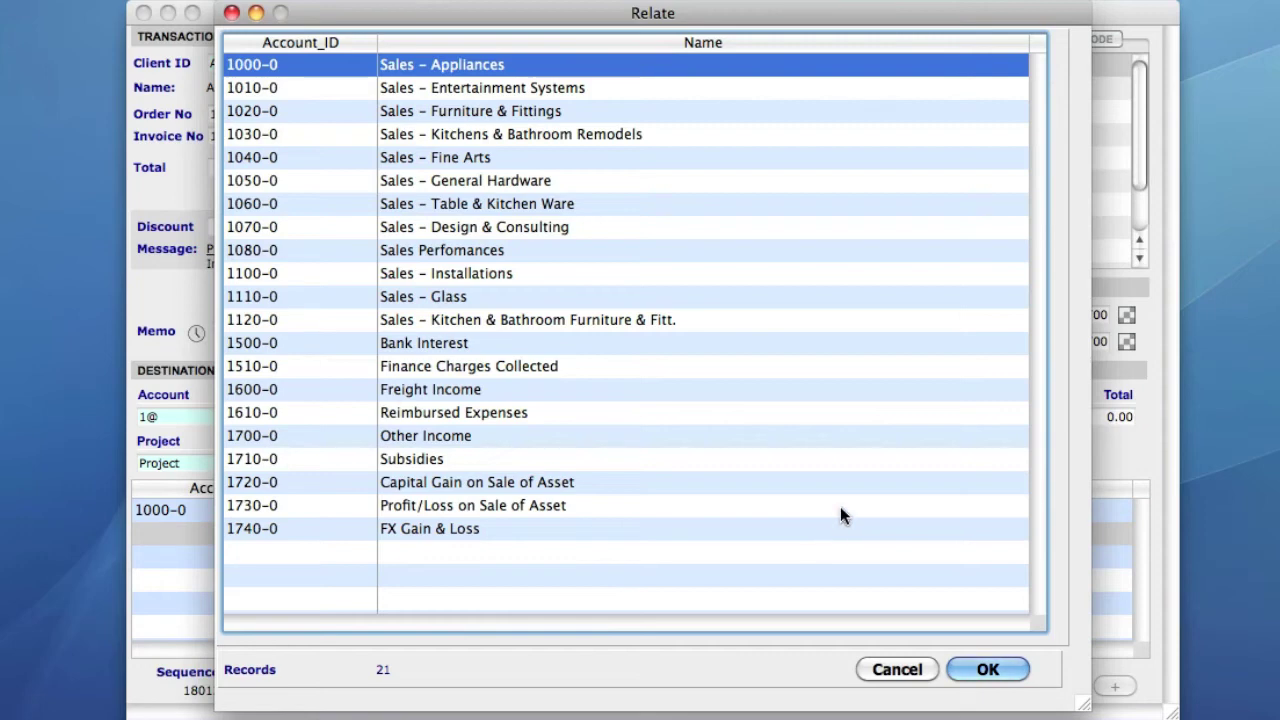
pyautogui.click(599, 90)
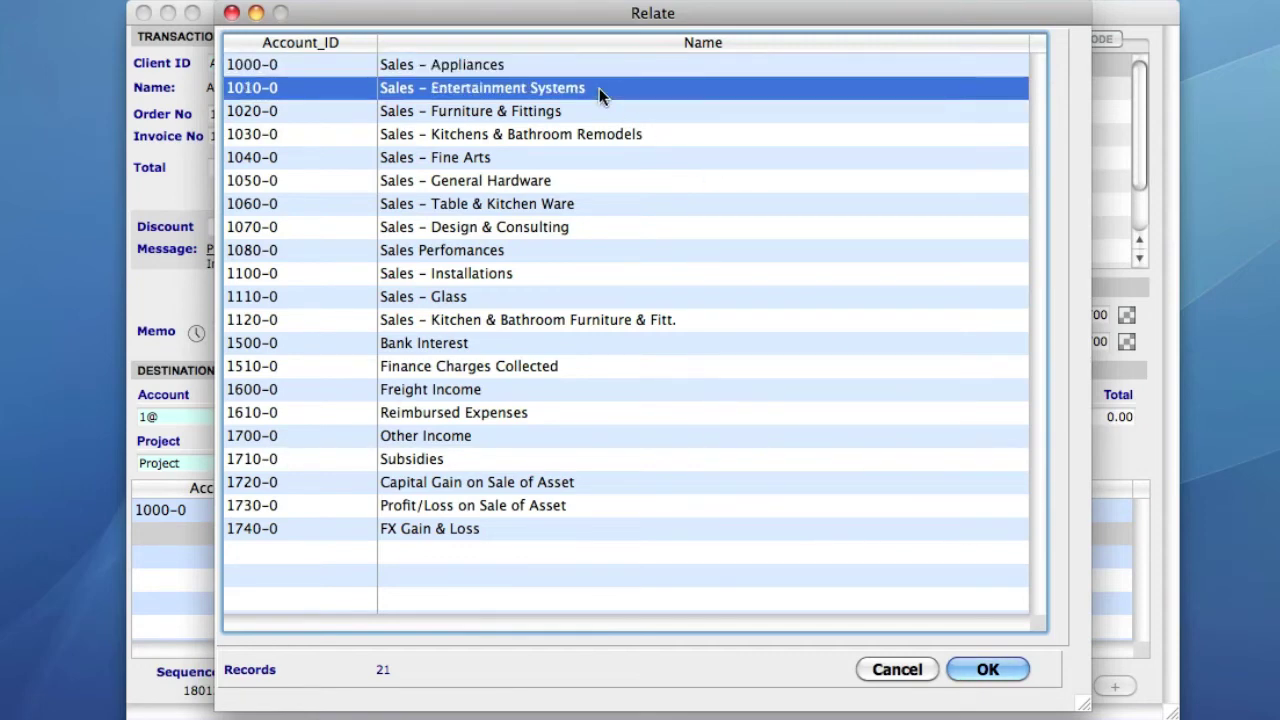
pyautogui.press('Return')
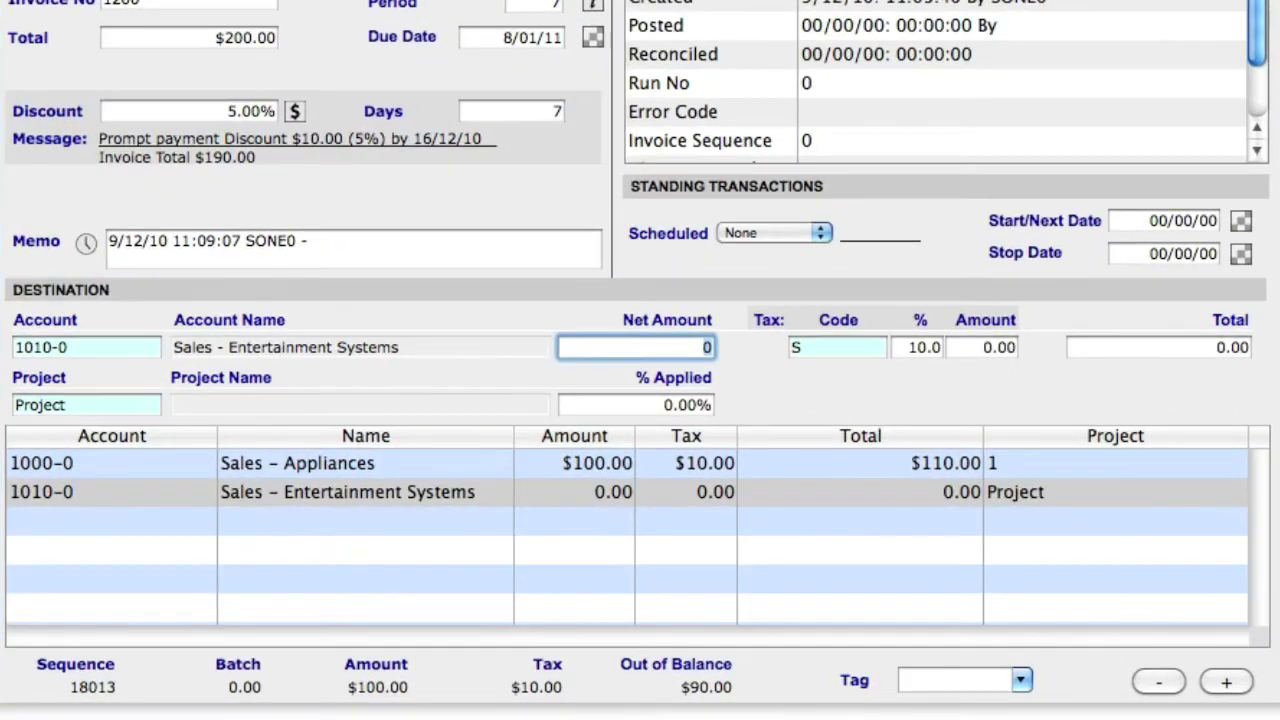
pyautogui.write('100')
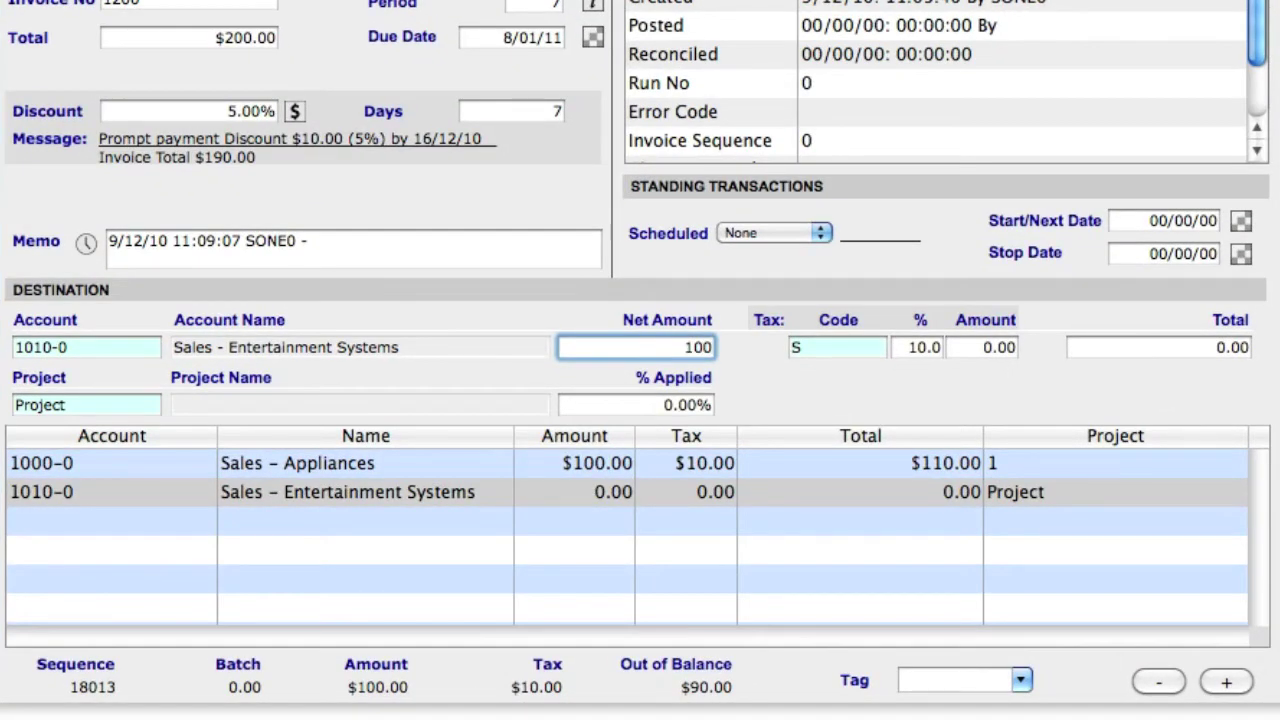
pyautogui.press('Tab')
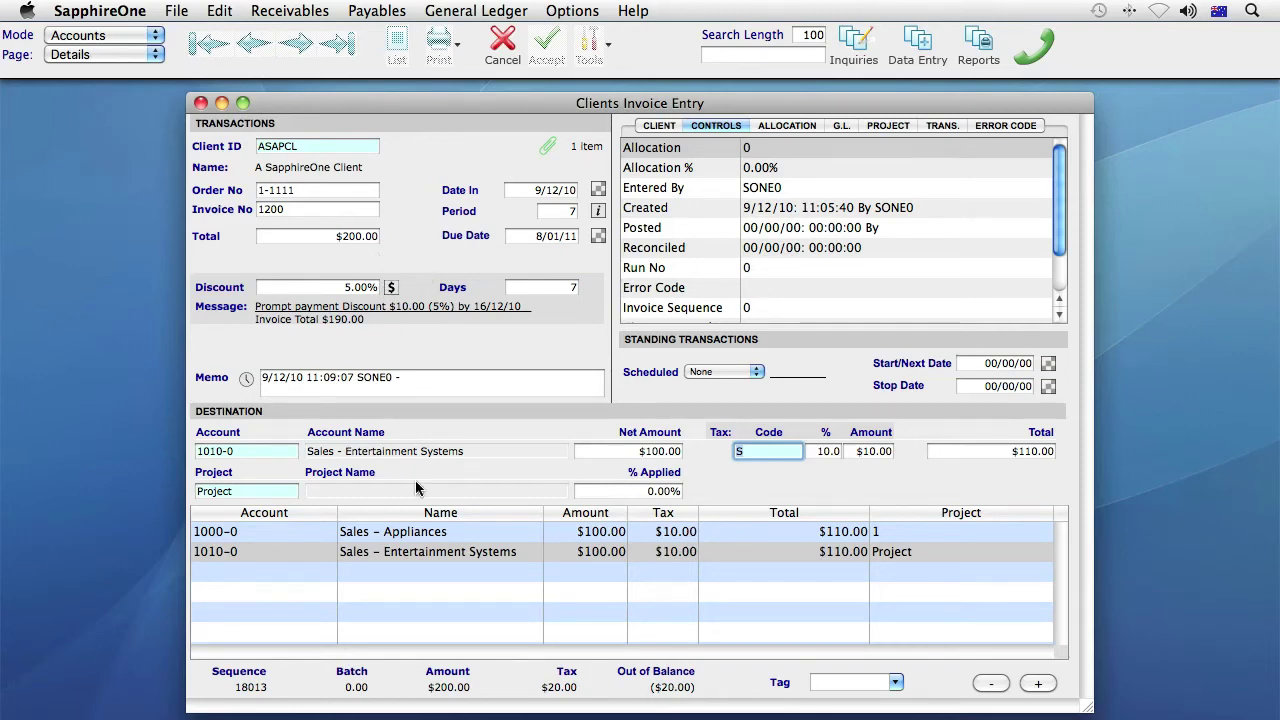
# Set the tax-inclusive total of the Sales - Appliances line to 100 dollars.
pyautogui.click(433, 535)
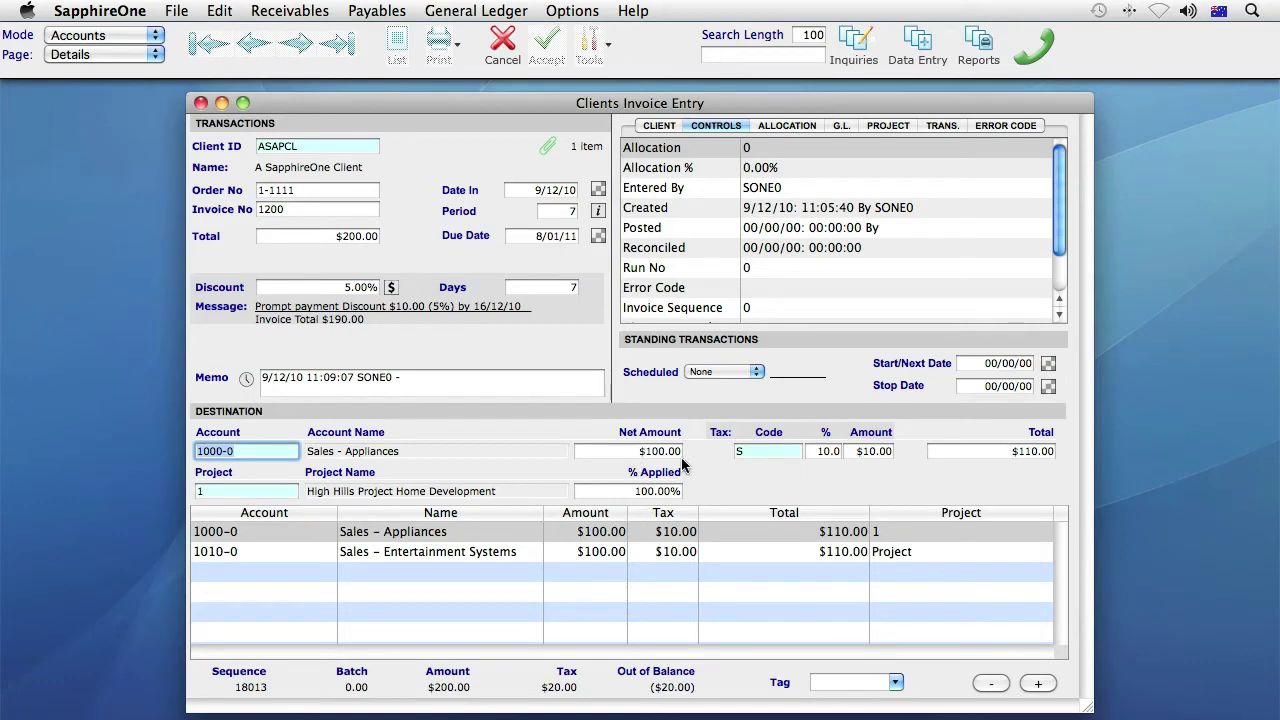
pyautogui.click(996, 451)
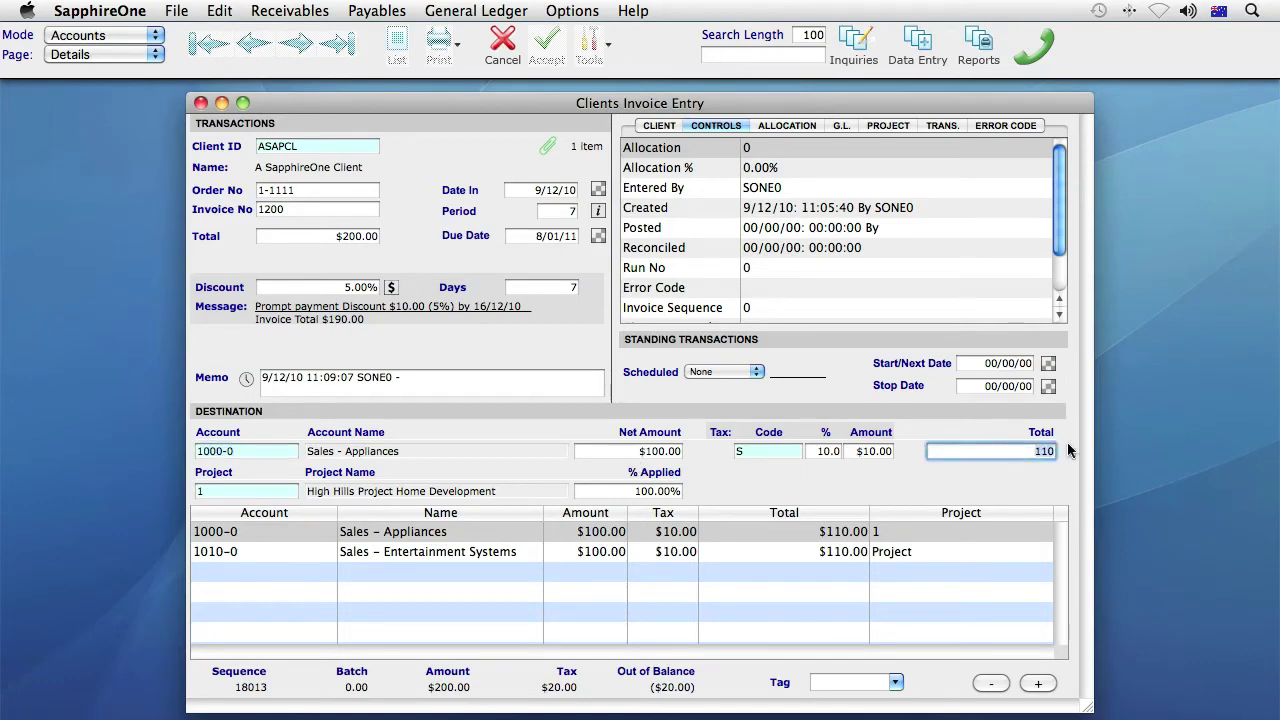
pyautogui.press('BackSpace')
pyautogui.press('BackSpace')
pyautogui.press('BackSpace')
pyautogui.write('100')
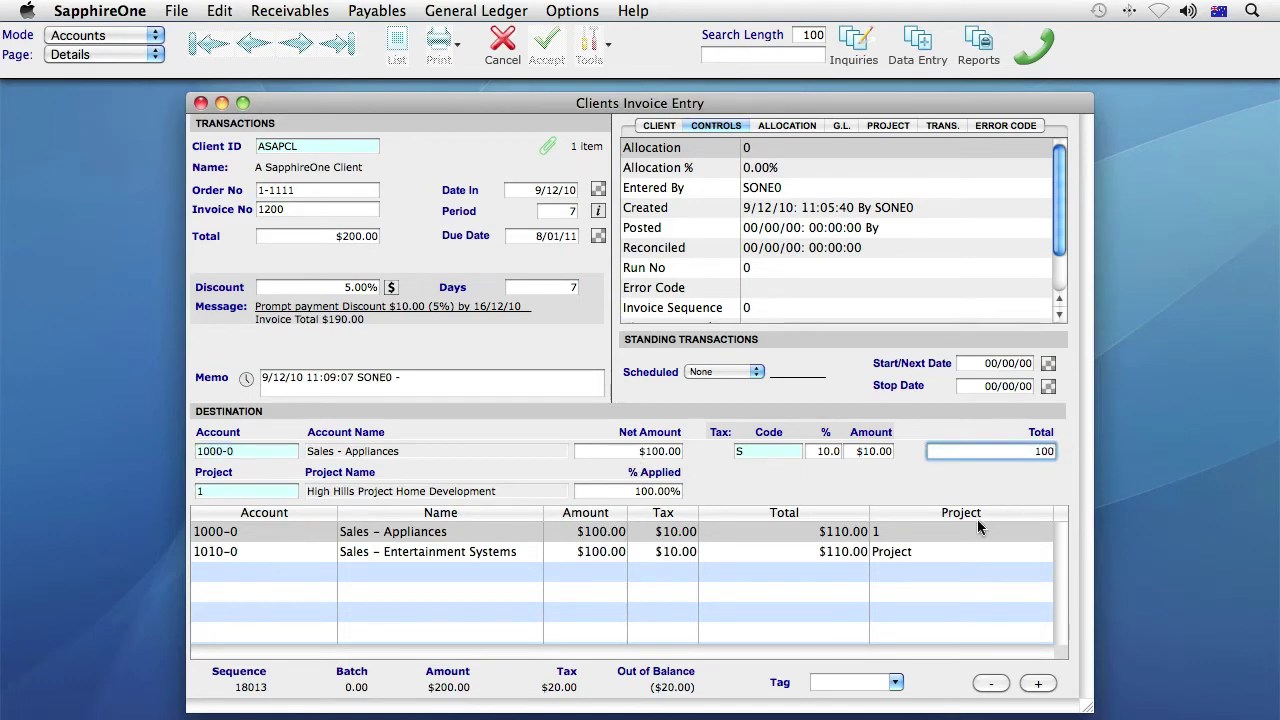
# Set the total of the Sales - Entertainment Systems line to 100 dollars and accept the invoice.
pyautogui.click(950, 551)
pyautogui.click(1006, 451)
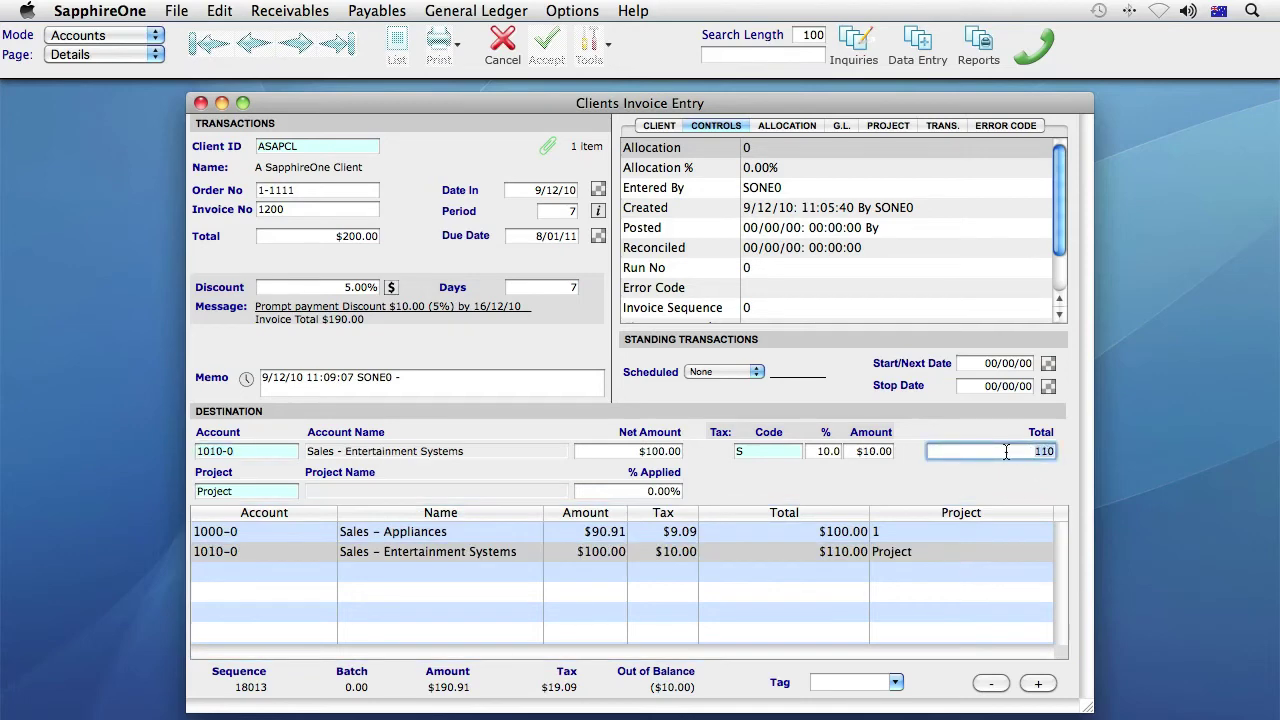
pyautogui.press('BackSpace')
pyautogui.press('BackSpace')
pyautogui.press('BackSpace')
pyautogui.write('100')
pyautogui.press('Tab')
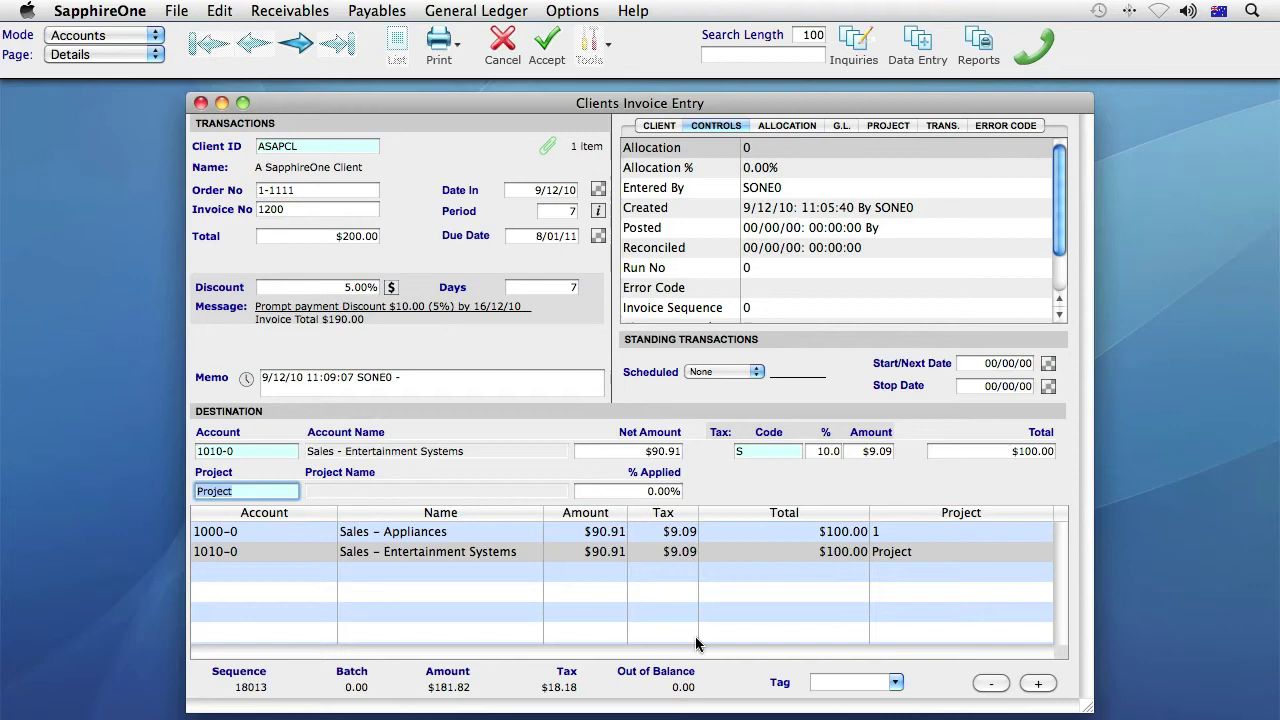
pyautogui.click(545, 45)
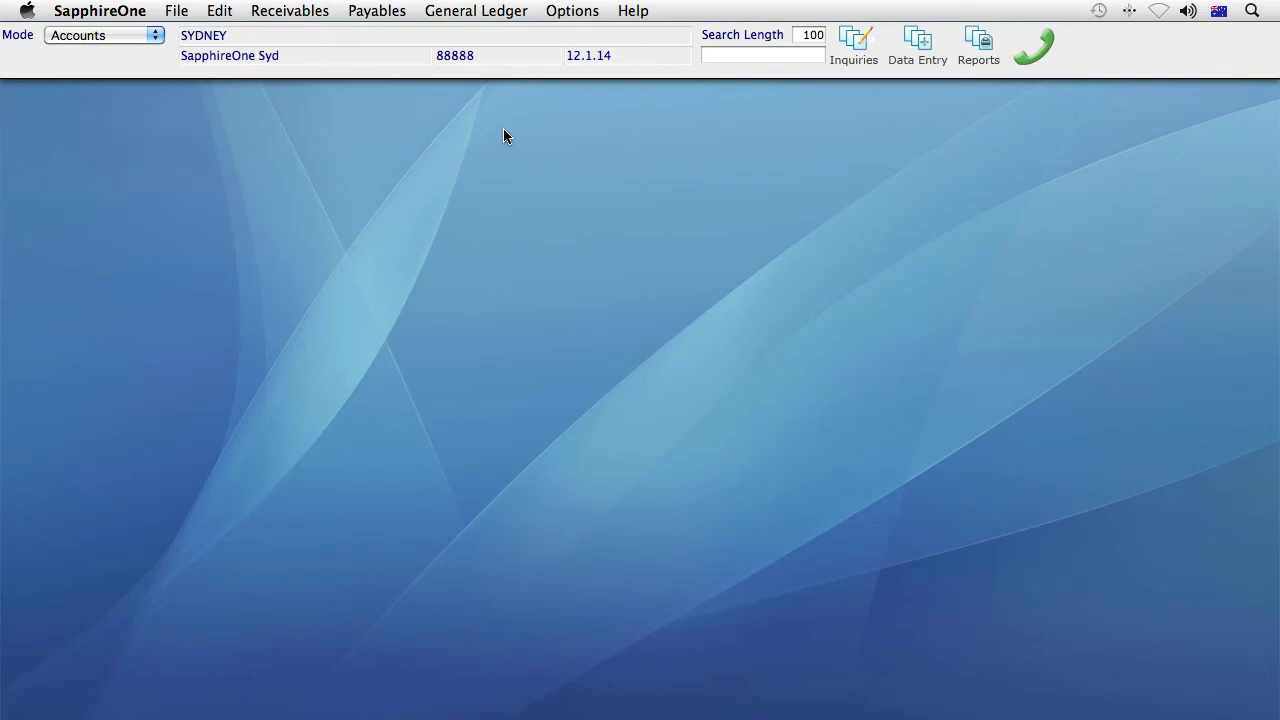
# Open the receivables Transaction Inquiry, view the newly entered ASAPCL invoice, and close it to return to the list.
pyautogui.click(315, 13)
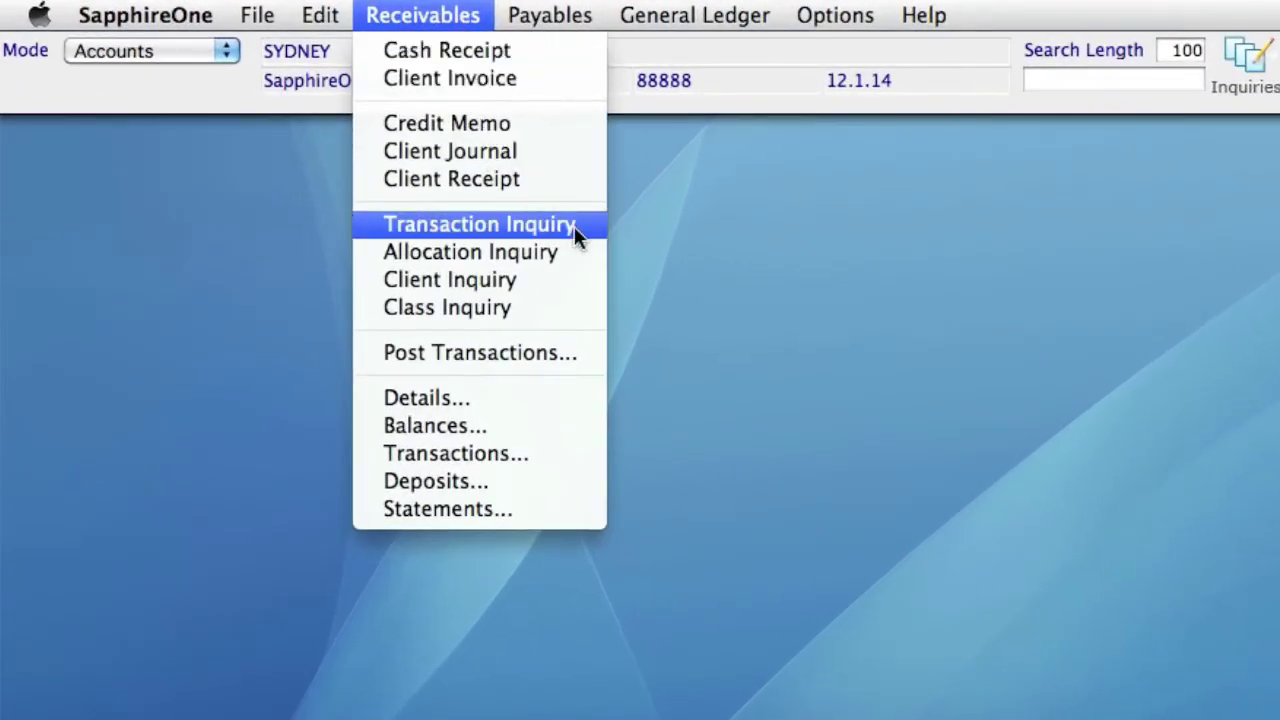
pyautogui.click(600, 228)
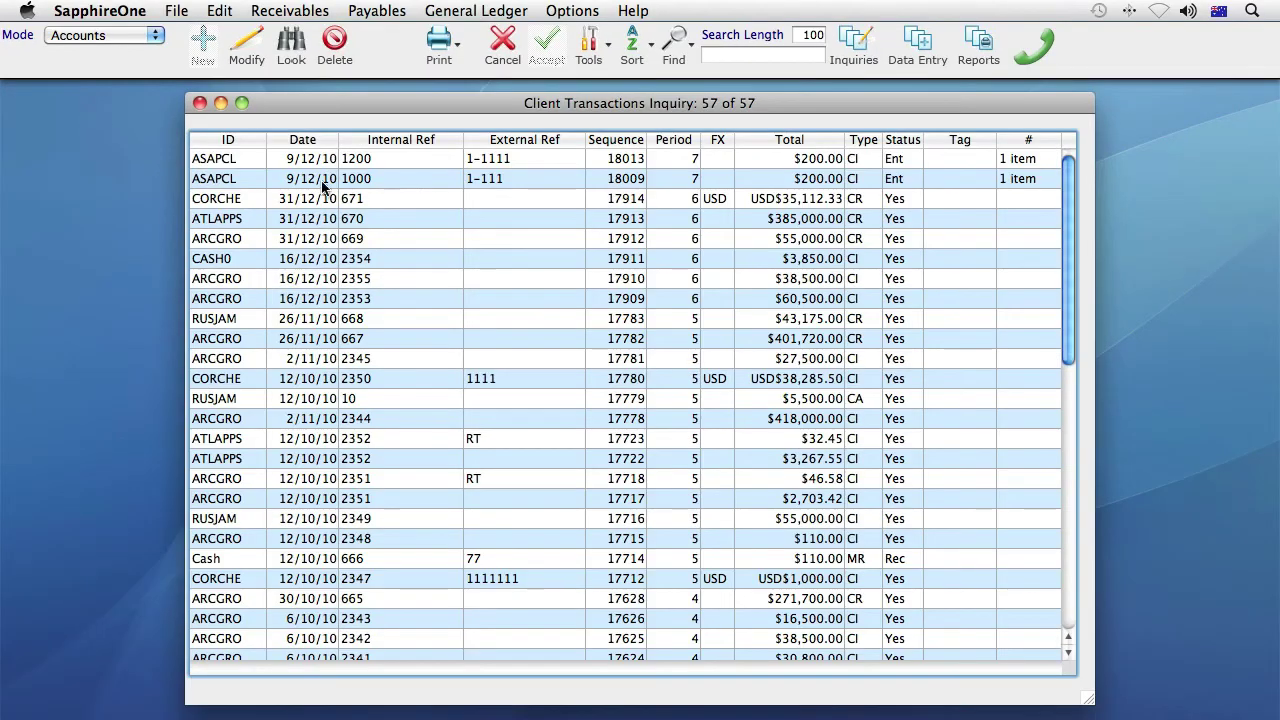
pyautogui.click(397, 161)
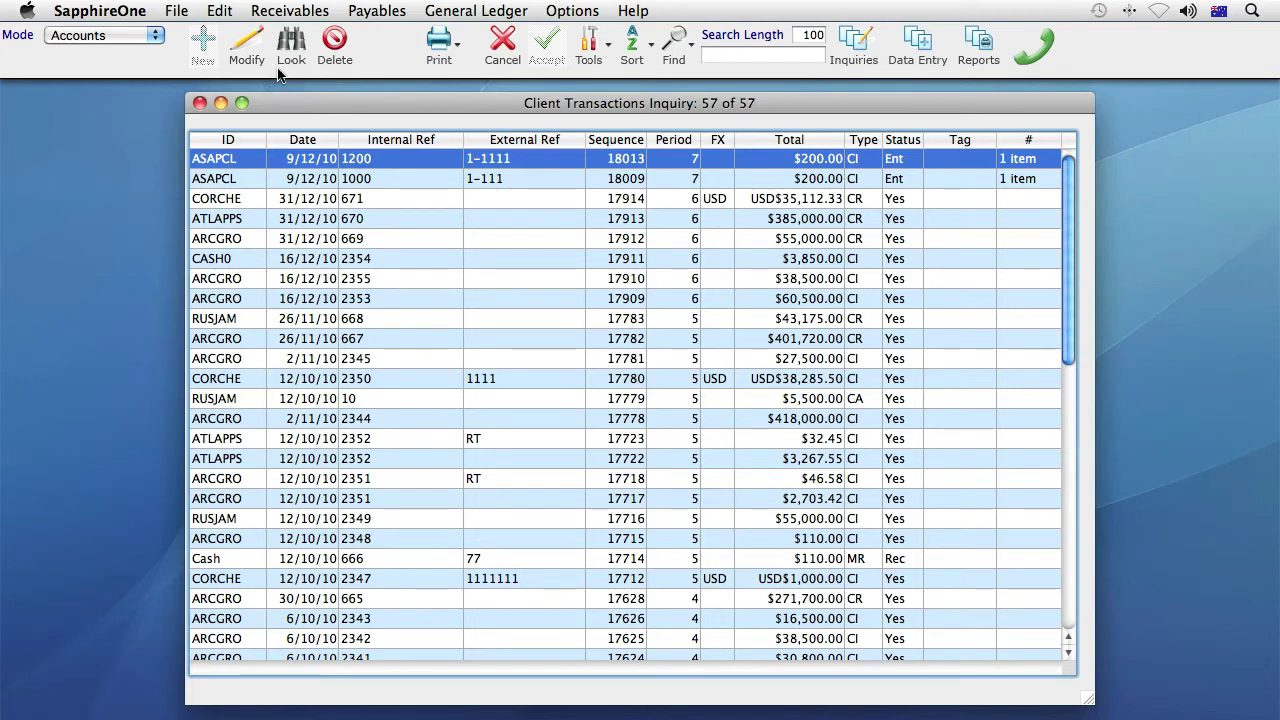
pyautogui.doubleClick(289, 164)
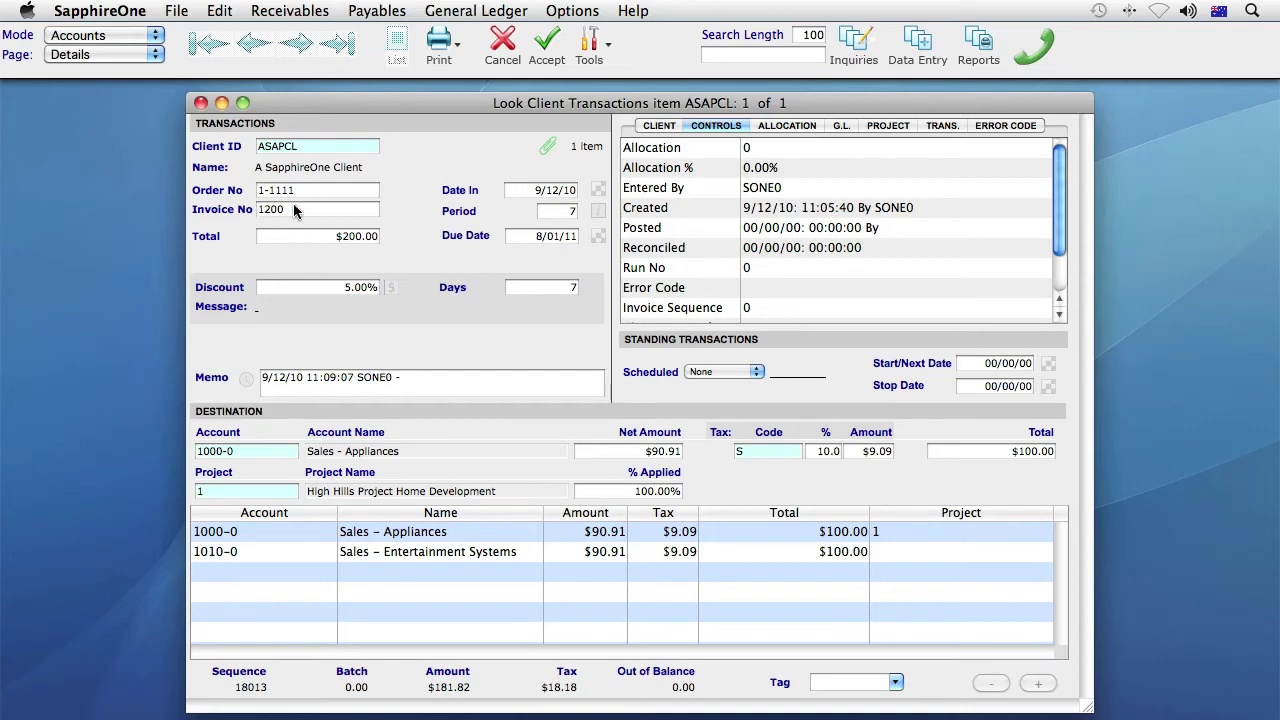
pyautogui.click(200, 103)
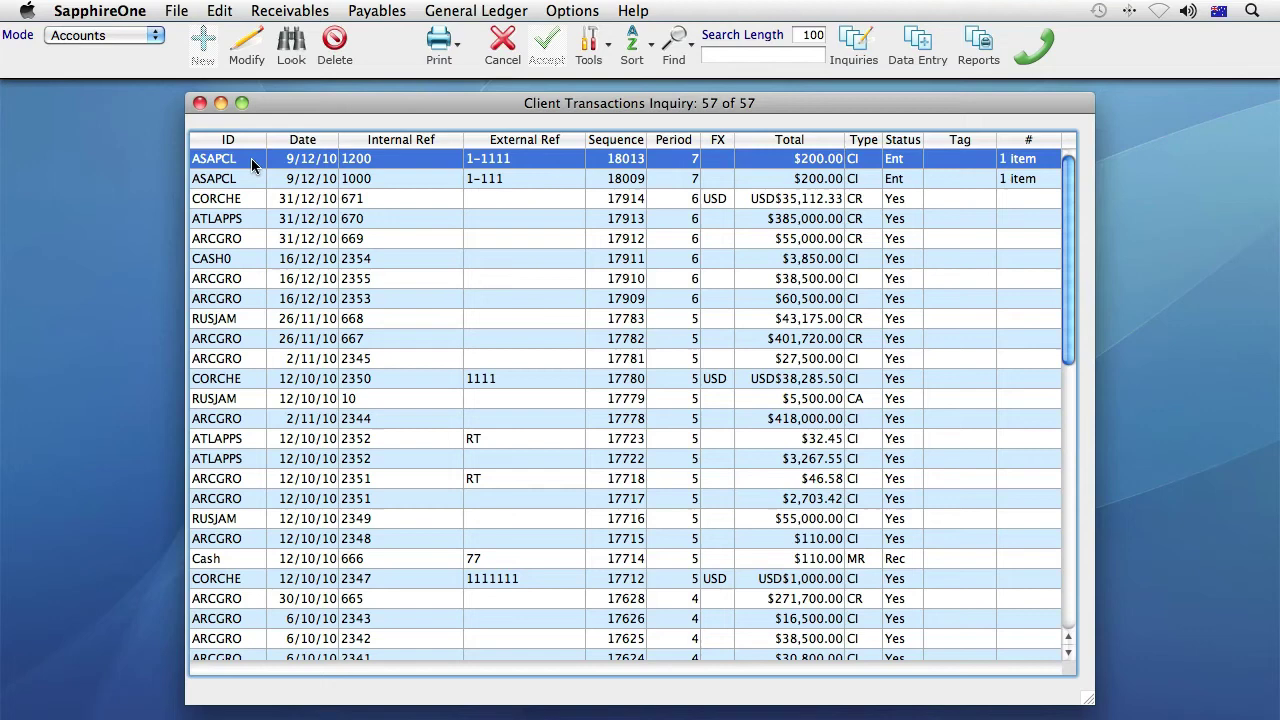
# Open the new ASAPCL invoice for modification and select its order number for editing.
pyautogui.press('super+m')
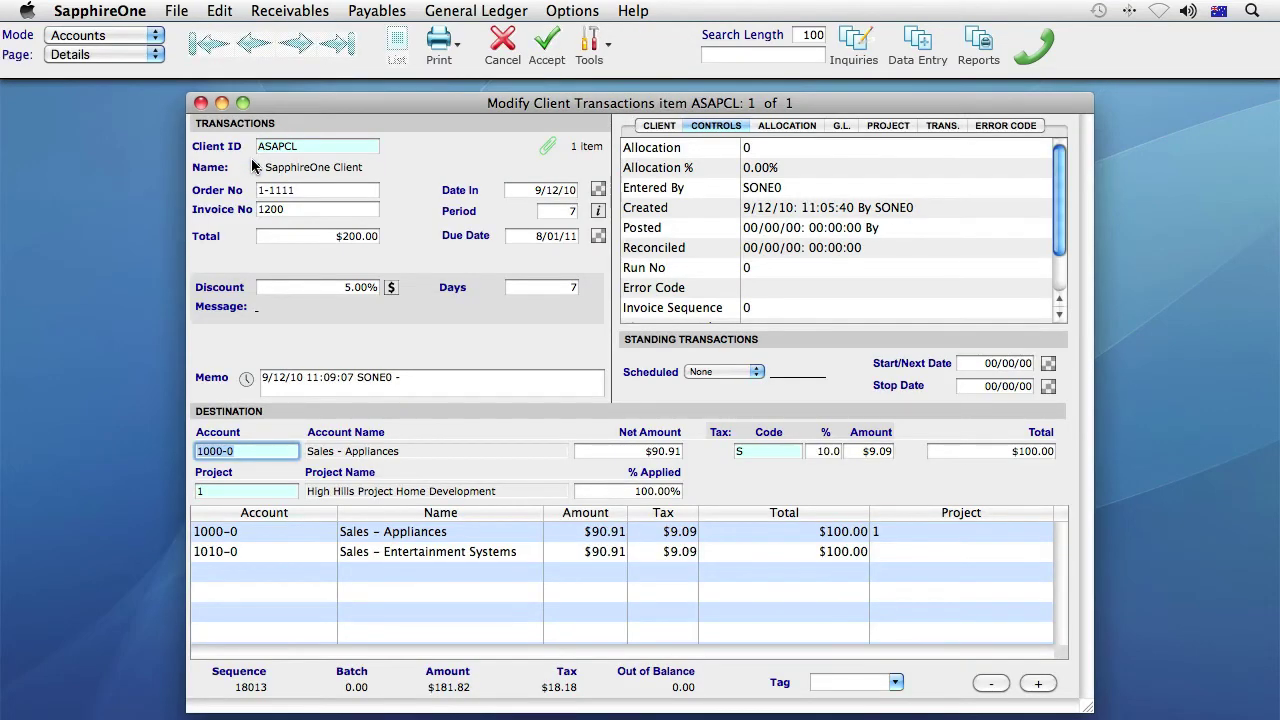
pyautogui.click(320, 148)
pyautogui.click(310, 191)
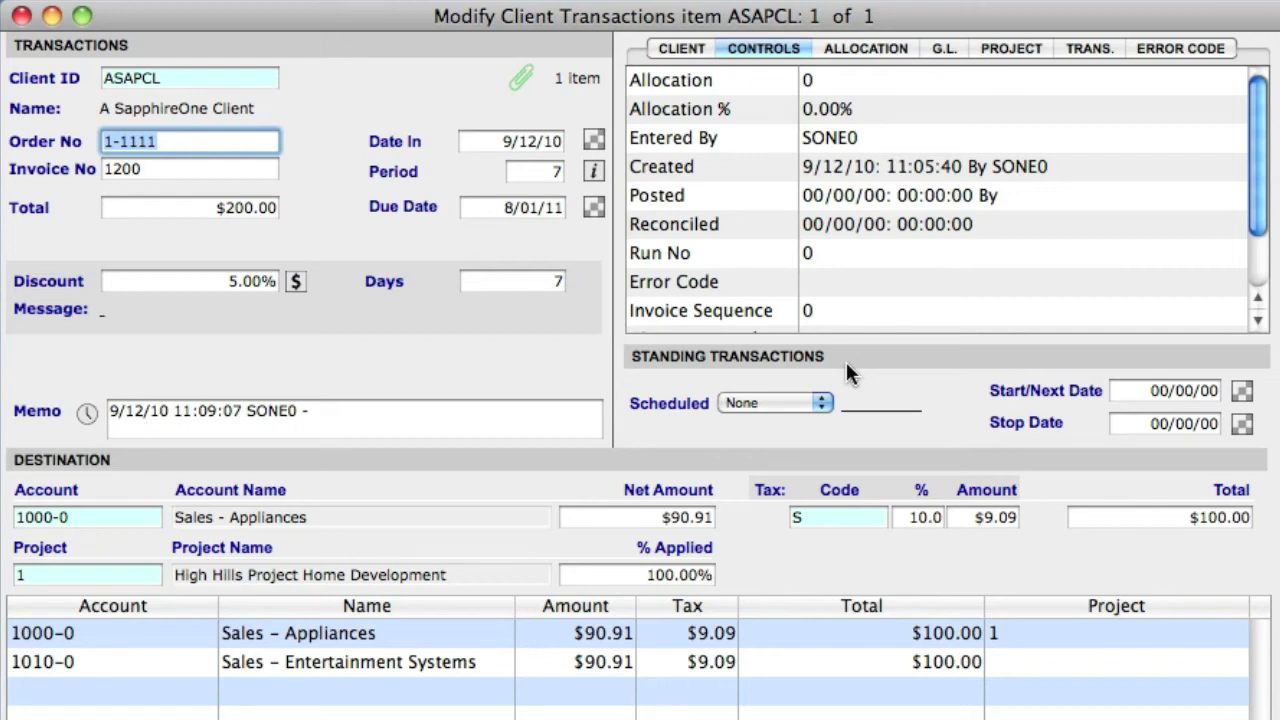
# Schedule the invoice as a standing transaction with an Other period of 10 days and stop date 30/11/2011, and tag it hold.
pyautogui.click(822, 405)
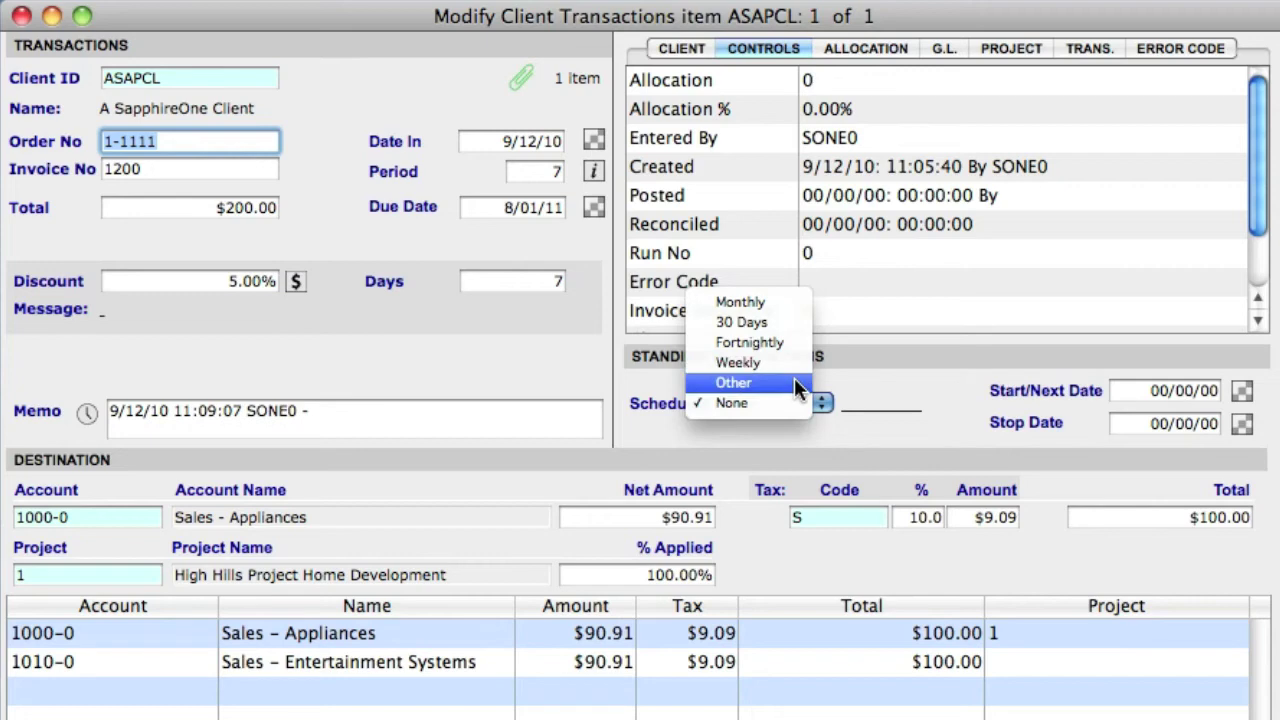
pyautogui.click(794, 380)
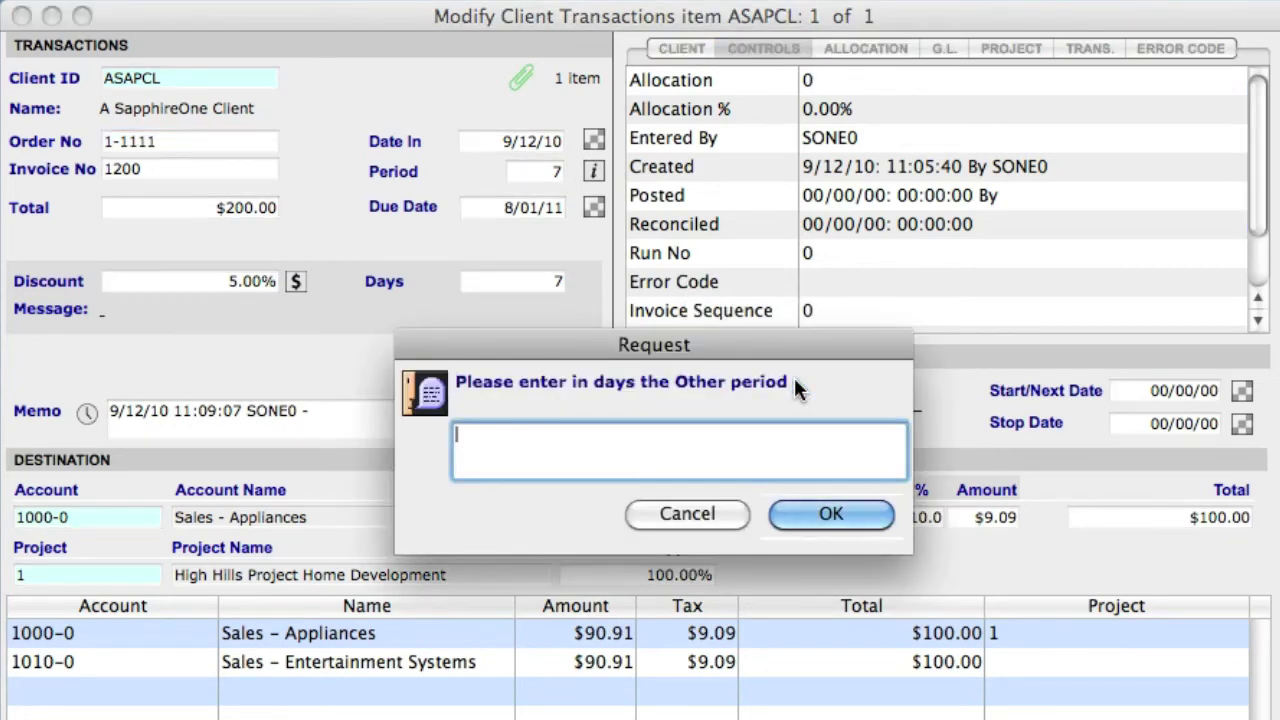
pyautogui.write('10')
pyautogui.press('Return')
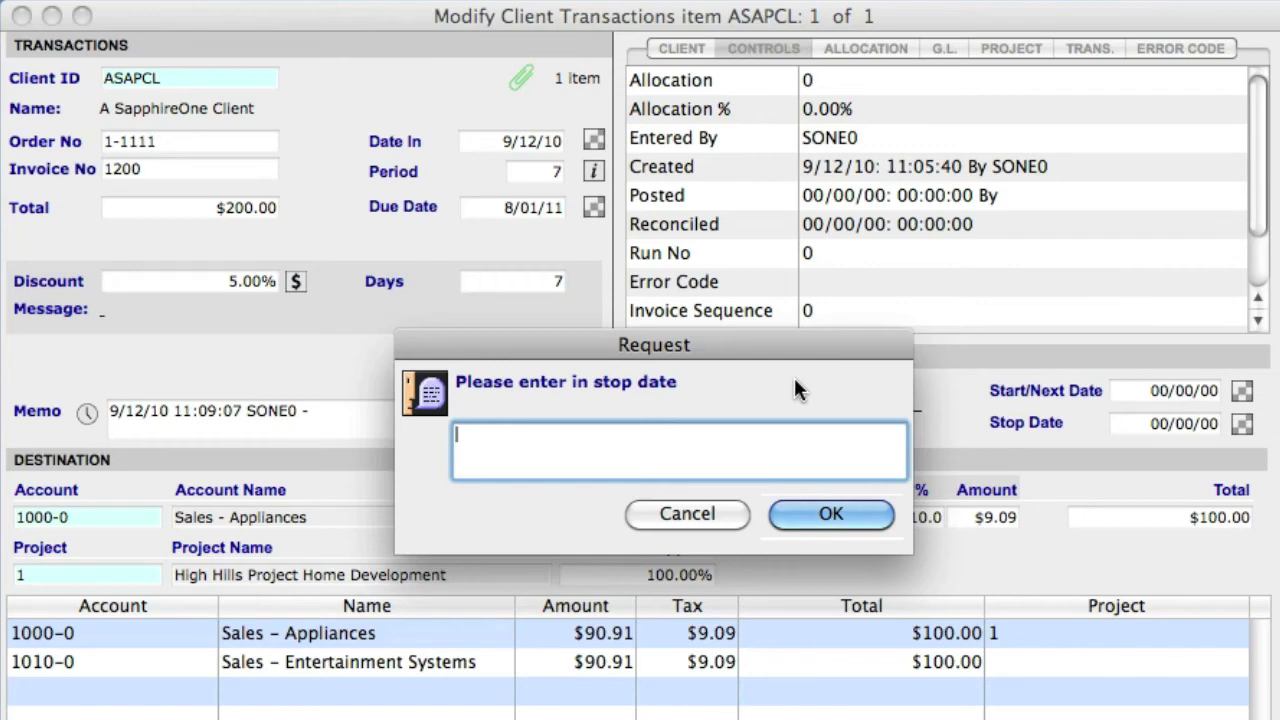
pyautogui.write('30/11/2011')
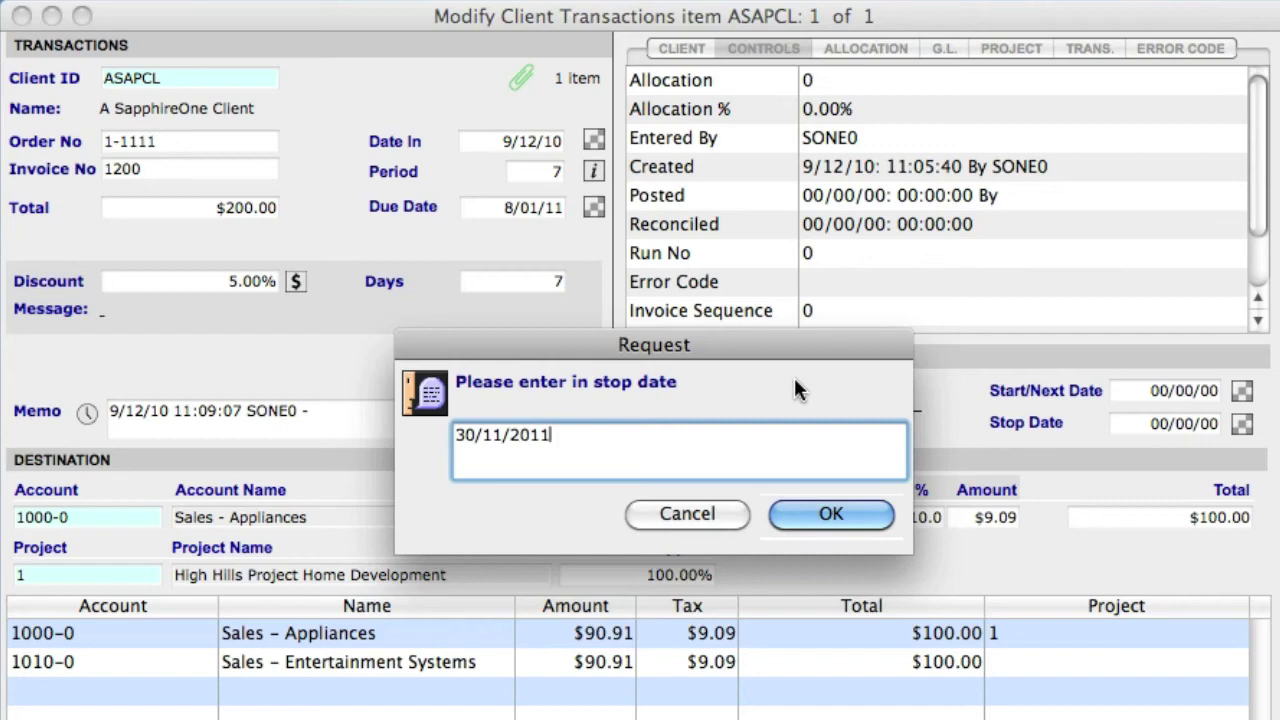
pyautogui.press('Return')
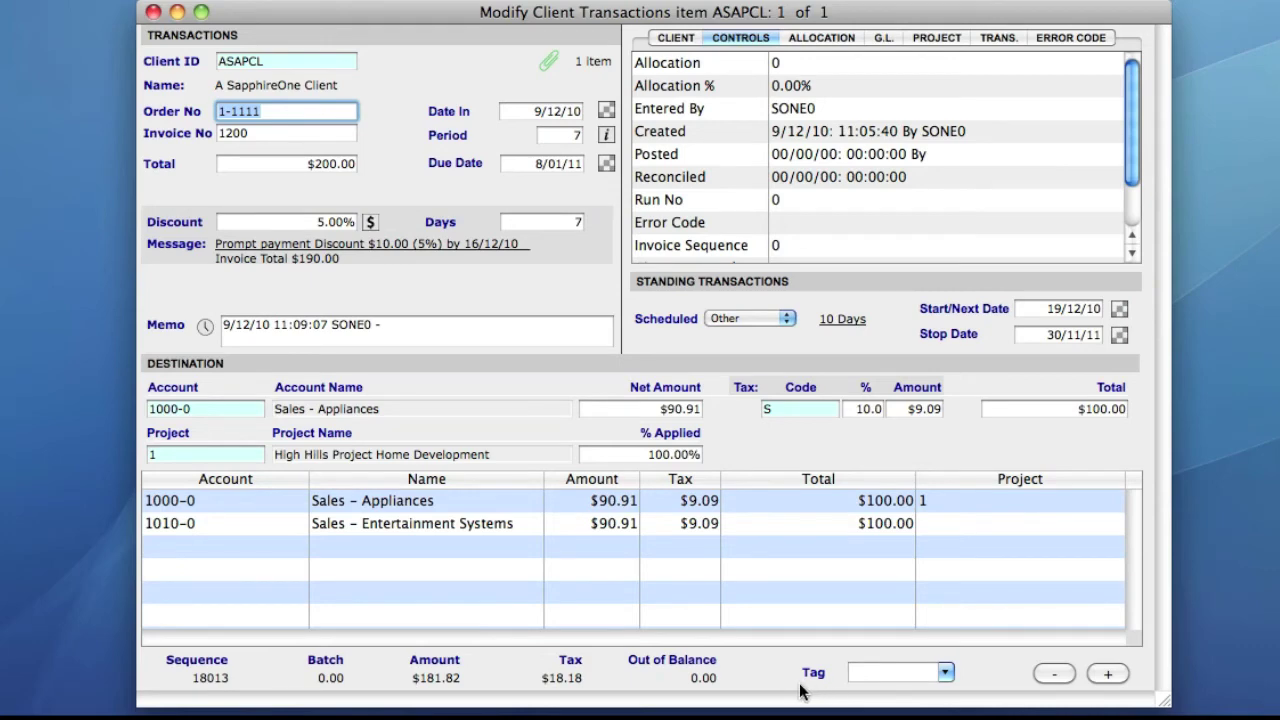
pyautogui.click(945, 673)
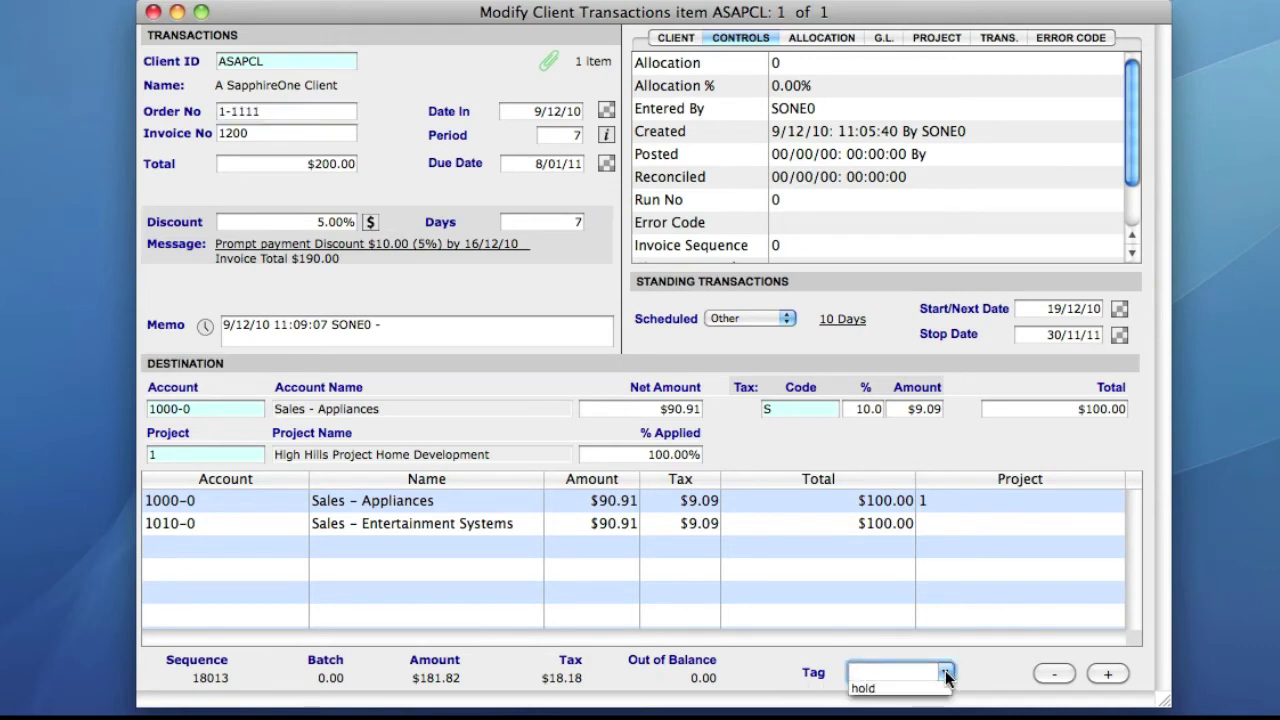
pyautogui.click(938, 690)
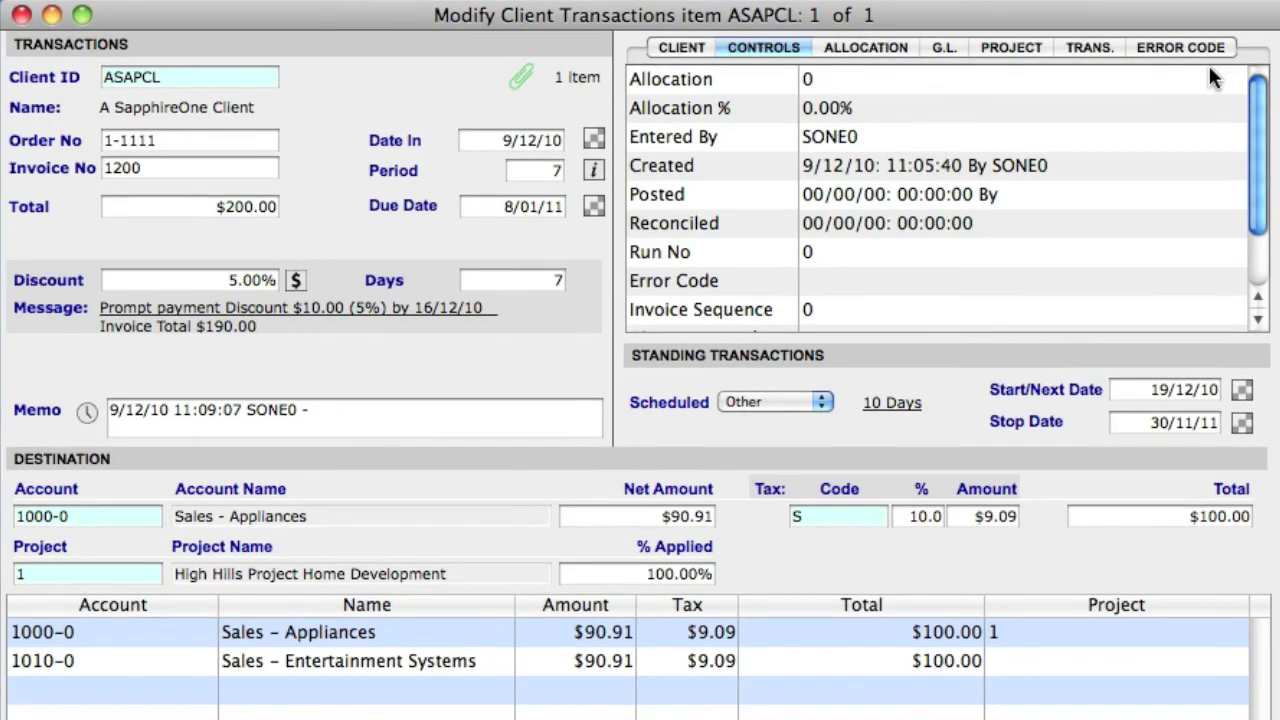
# Examine the invoice's client, controls and allocation details, plus the general ledger and project information for the Sales - Appliances line.
pyautogui.click(696, 46)
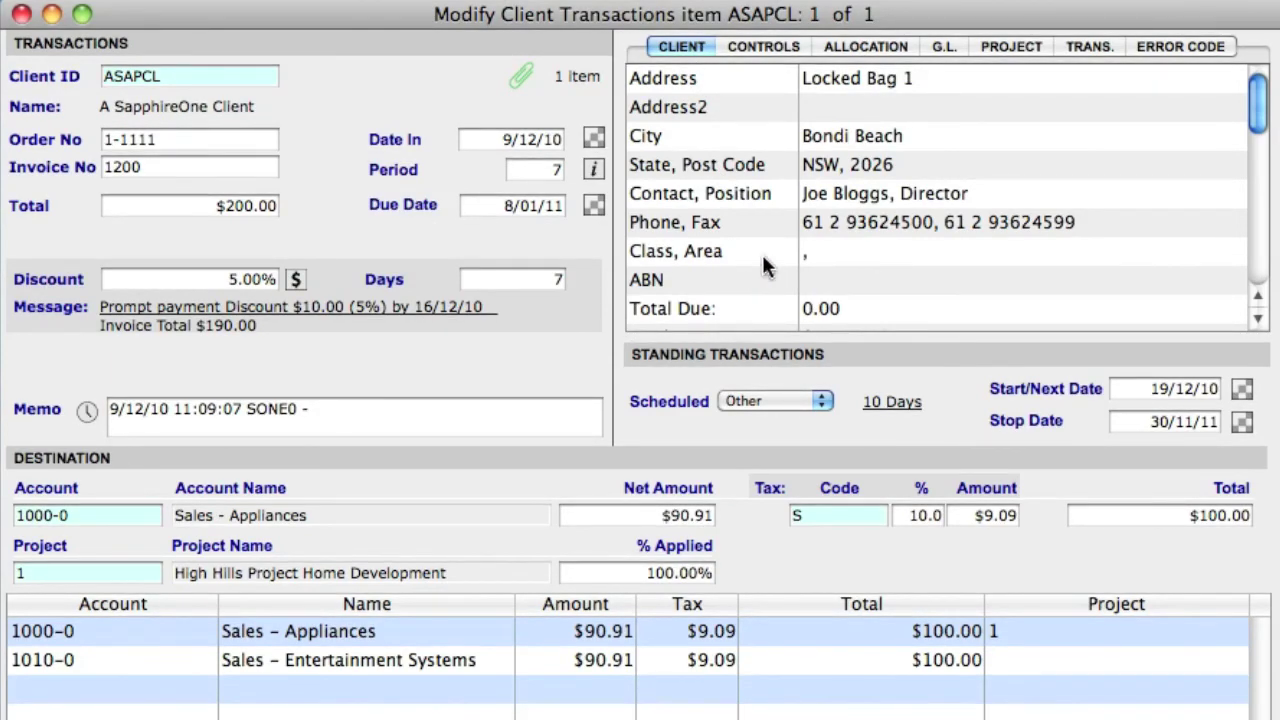
pyautogui.click(788, 50)
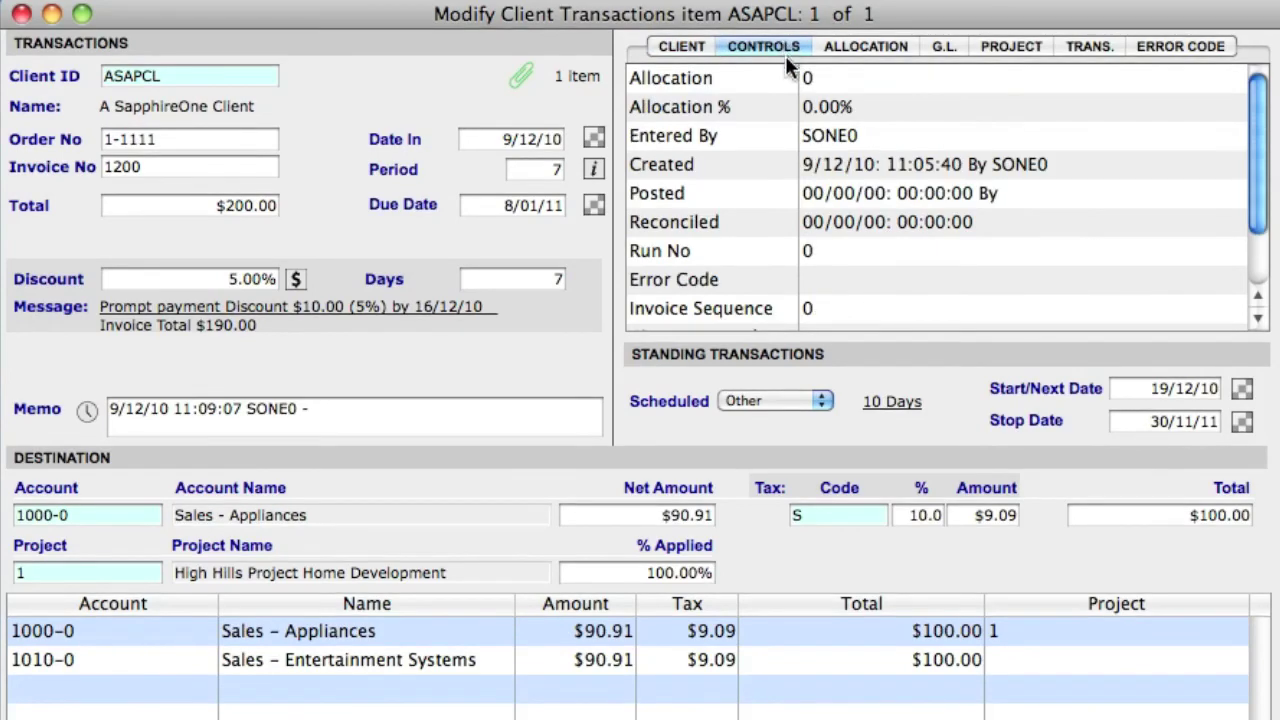
pyautogui.scroll(-3, 776, 135)
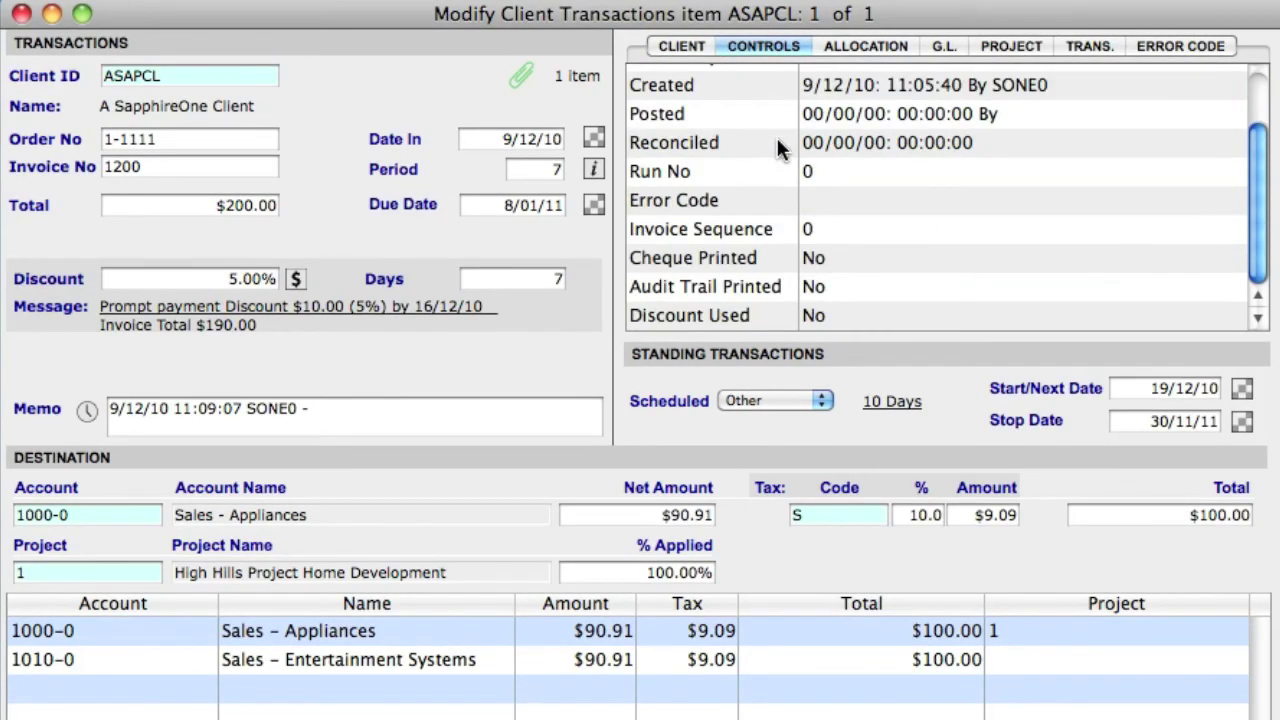
pyautogui.scroll(3, 776, 135)
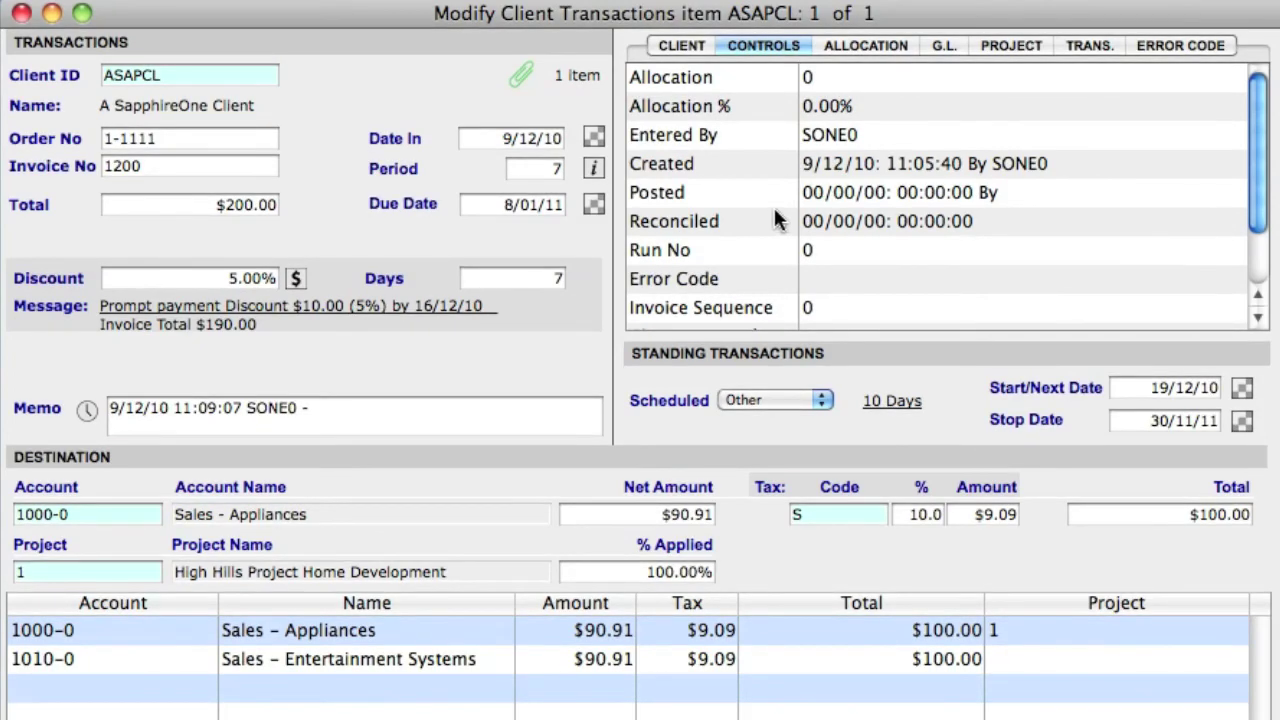
pyautogui.click(906, 45)
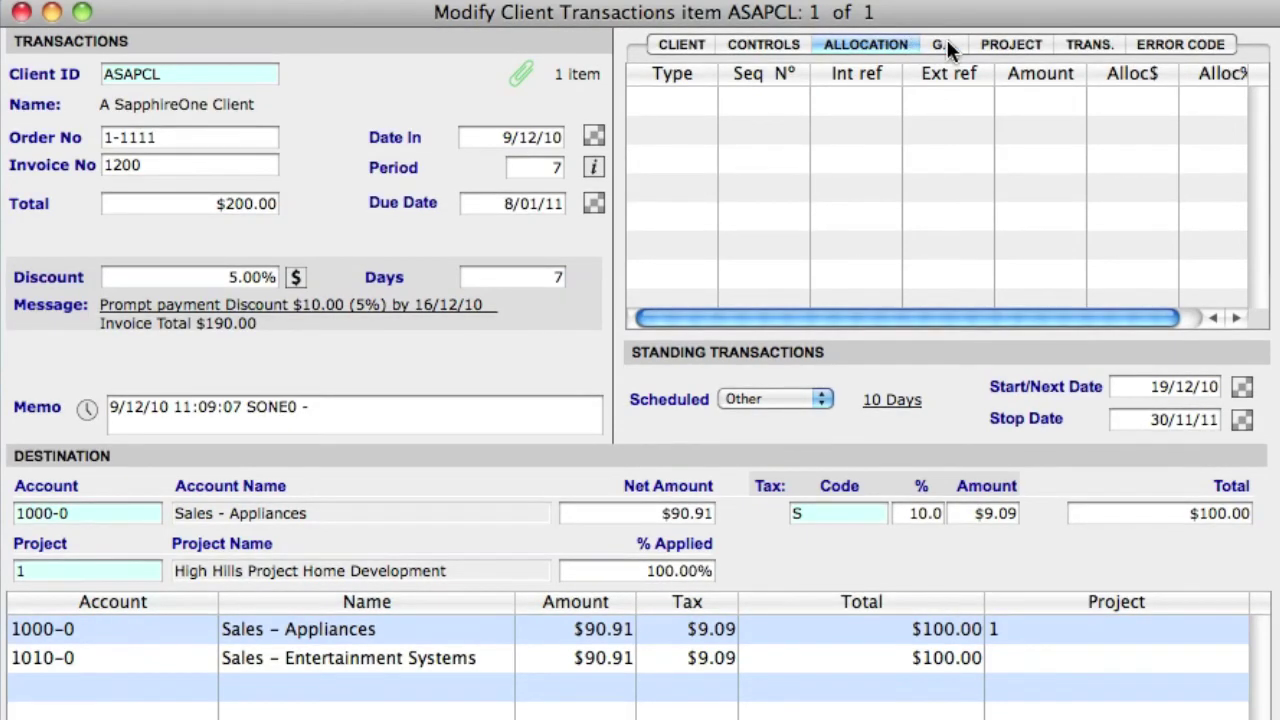
pyautogui.click(946, 45)
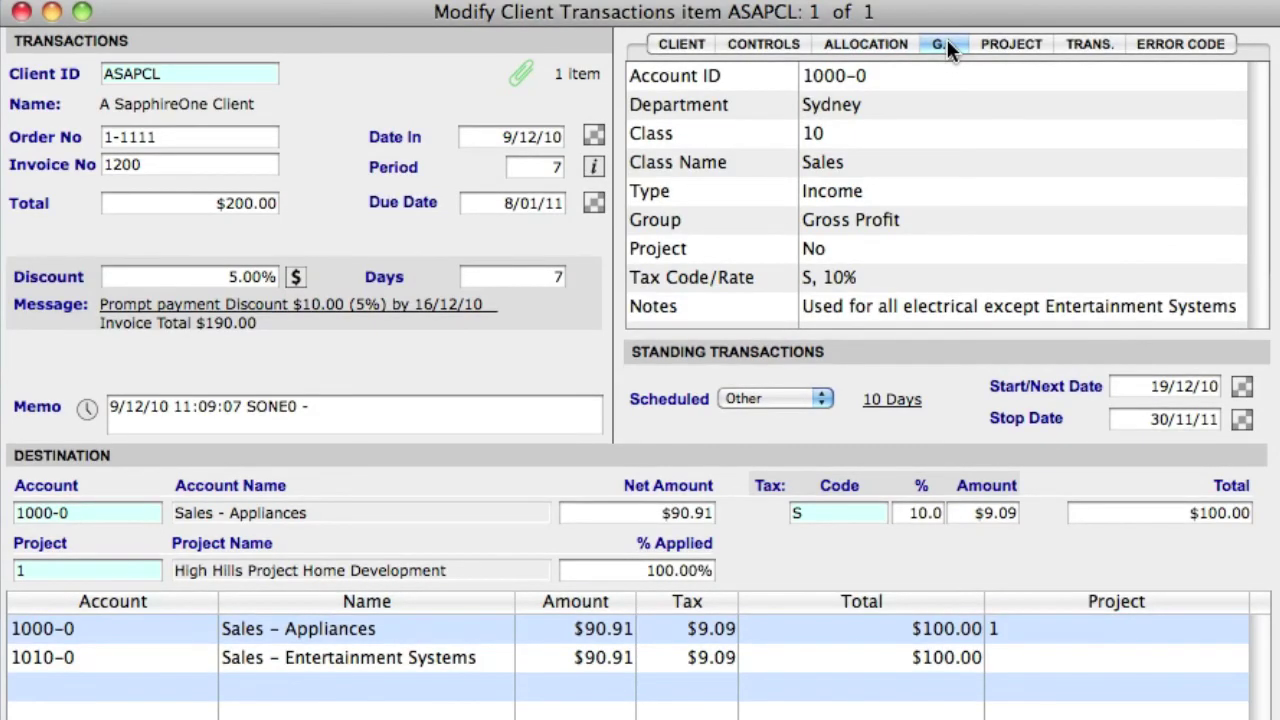
pyautogui.click(696, 628)
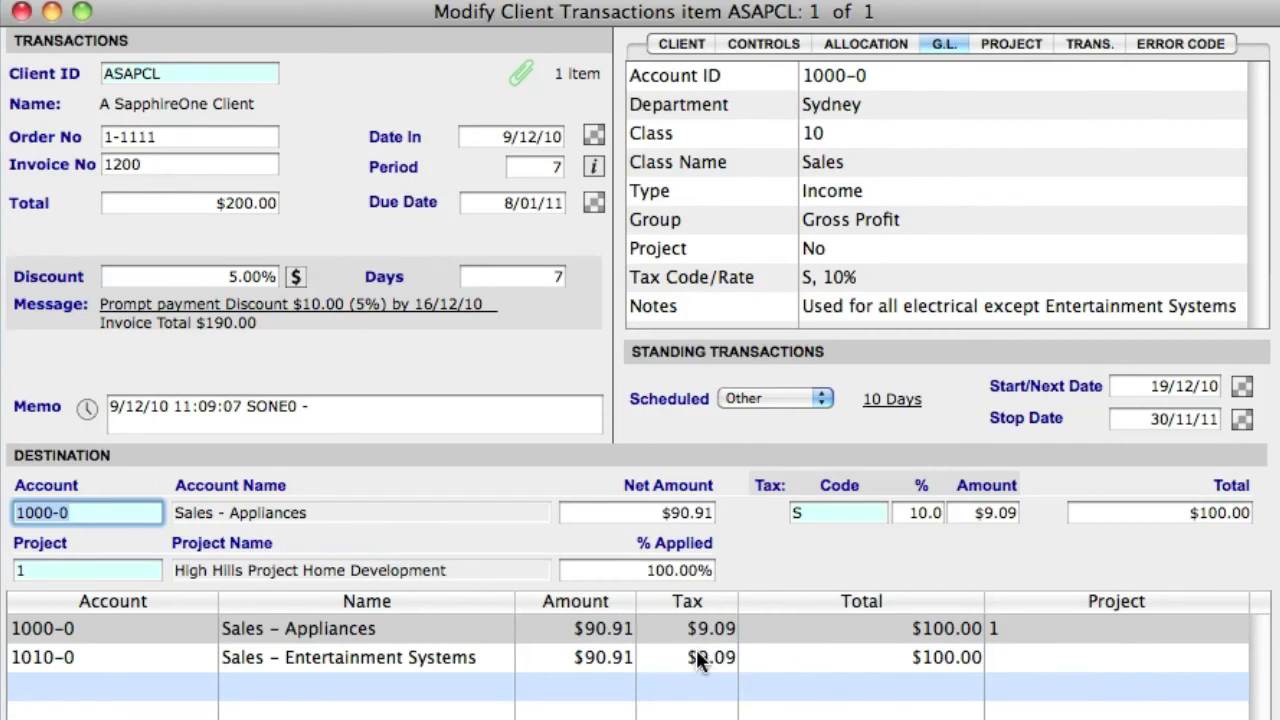
pyautogui.click(696, 649)
pyautogui.click(698, 630)
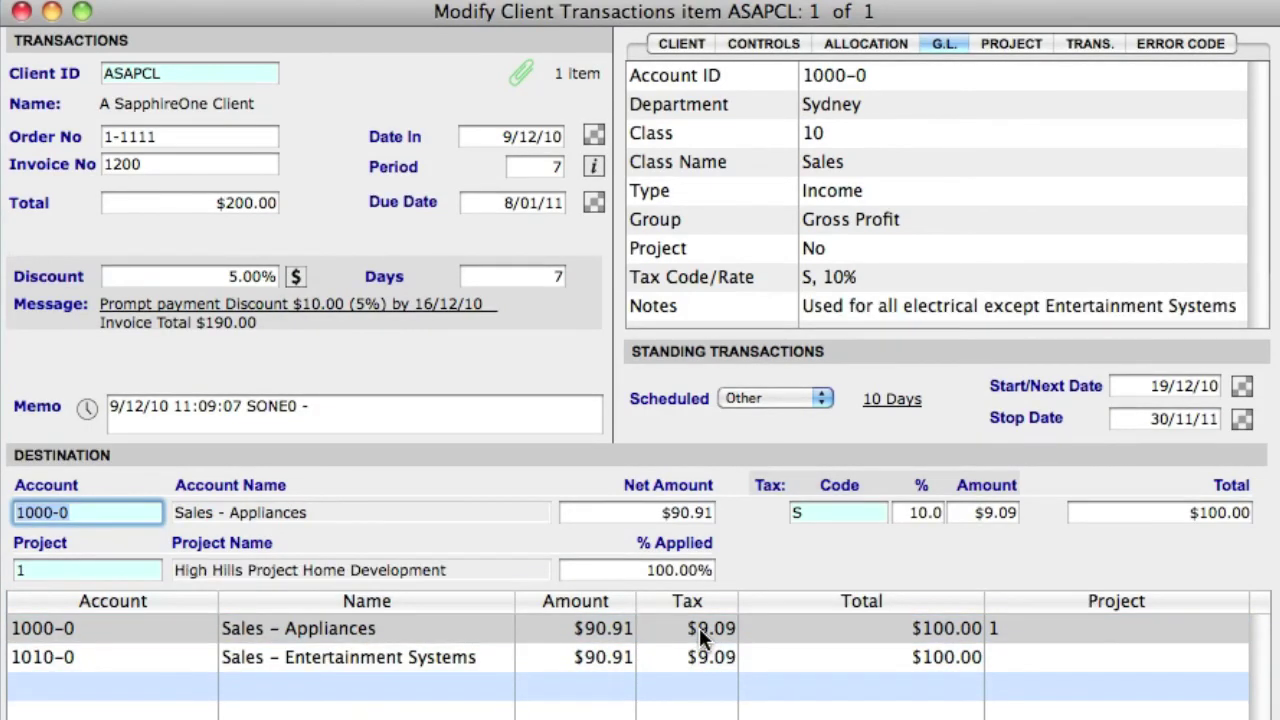
pyautogui.click(1039, 43)
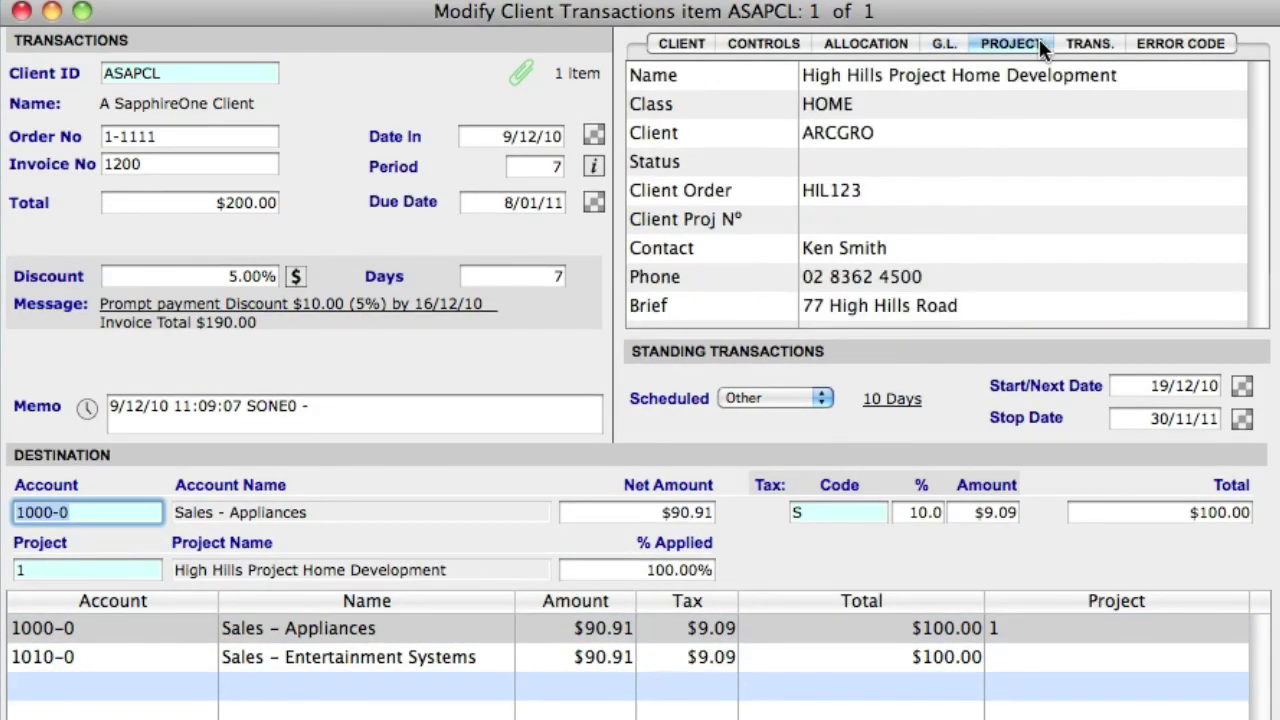
# Copy the lines of the client's earlier invoice from their transaction history into this invoice.
pyautogui.click(1111, 43)
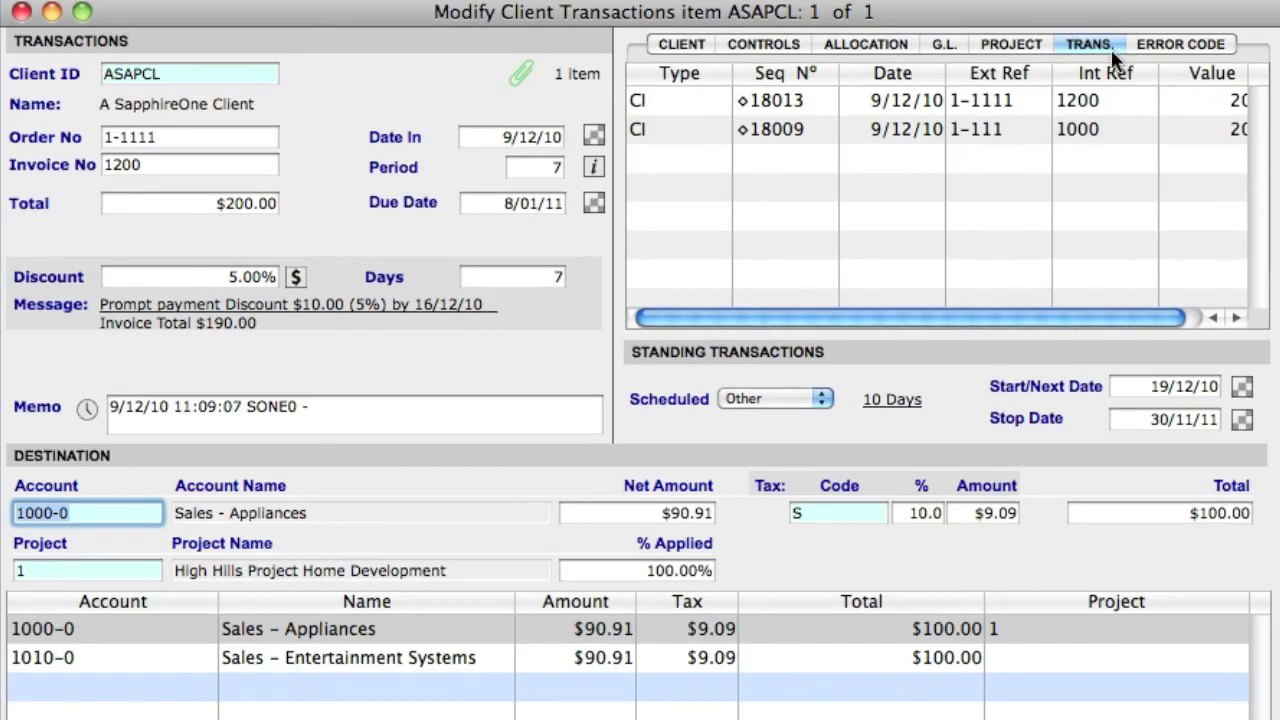
pyautogui.click(1028, 128)
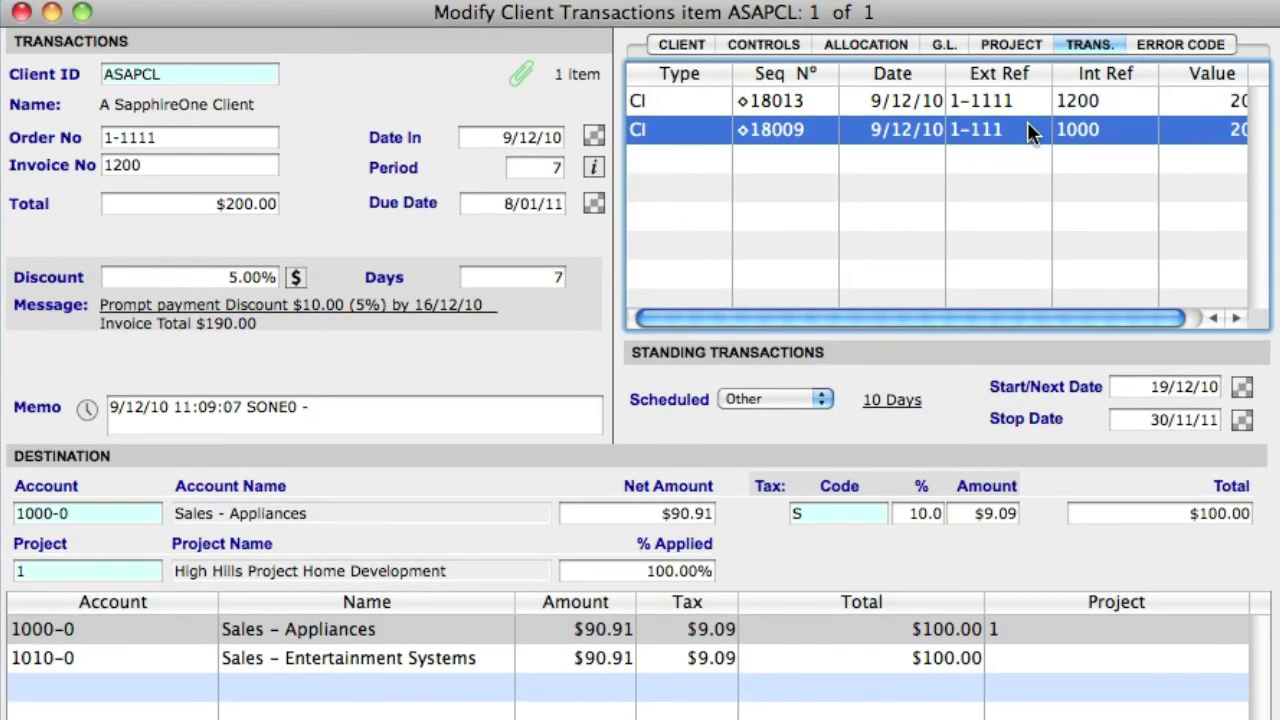
pyautogui.rightClick(1030, 134)
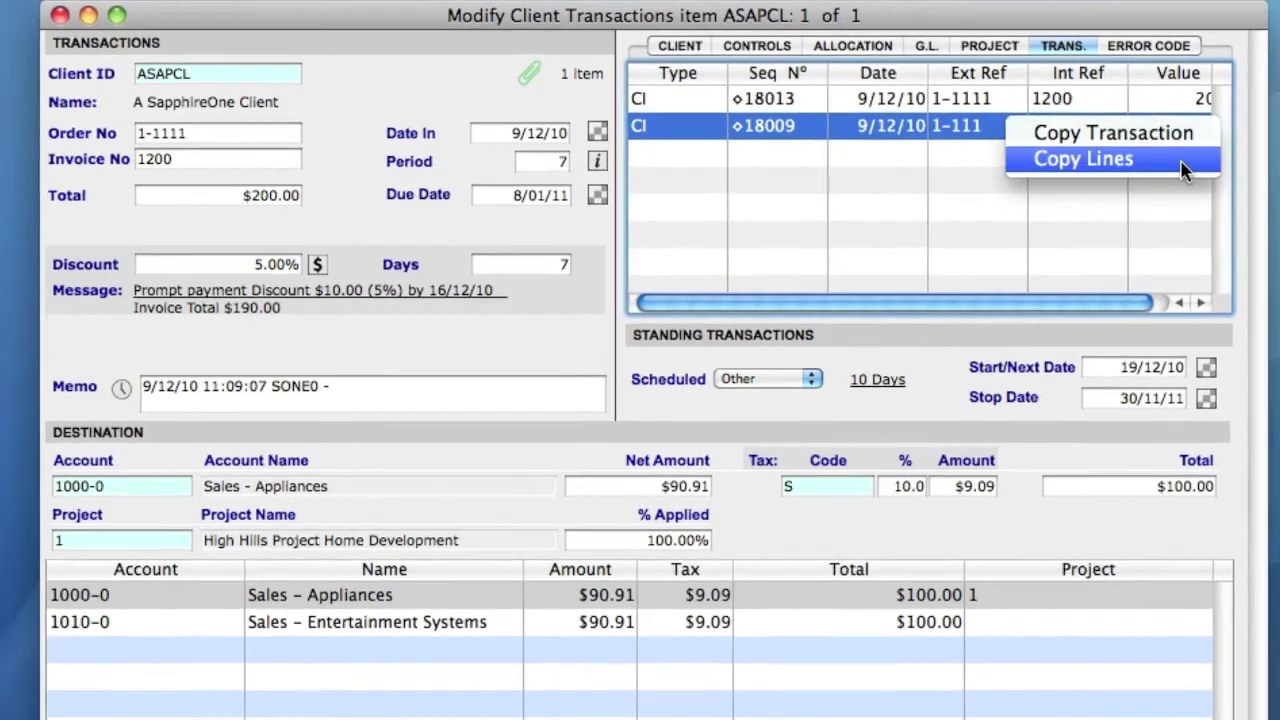
pyautogui.click(1215, 172)
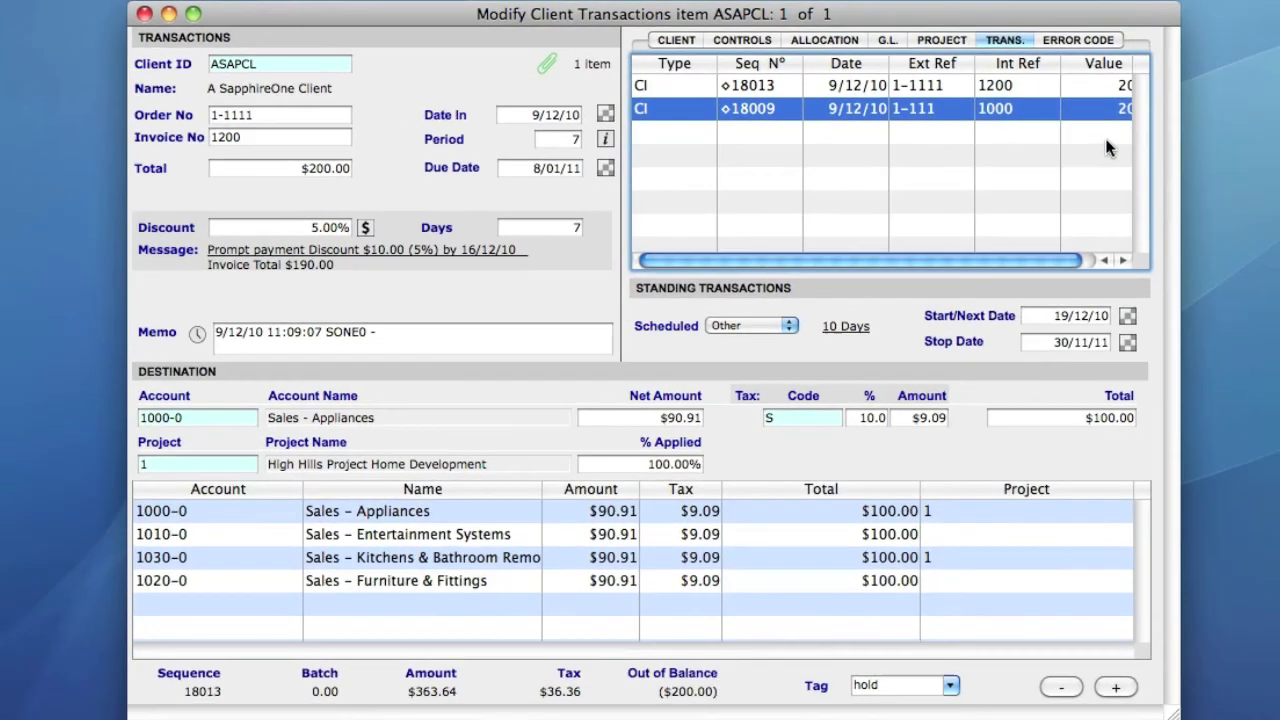
# Delete the Sales - Kitchens & Bathroom Remodels line from the invoice's destination lines.
pyautogui.click(455, 567)
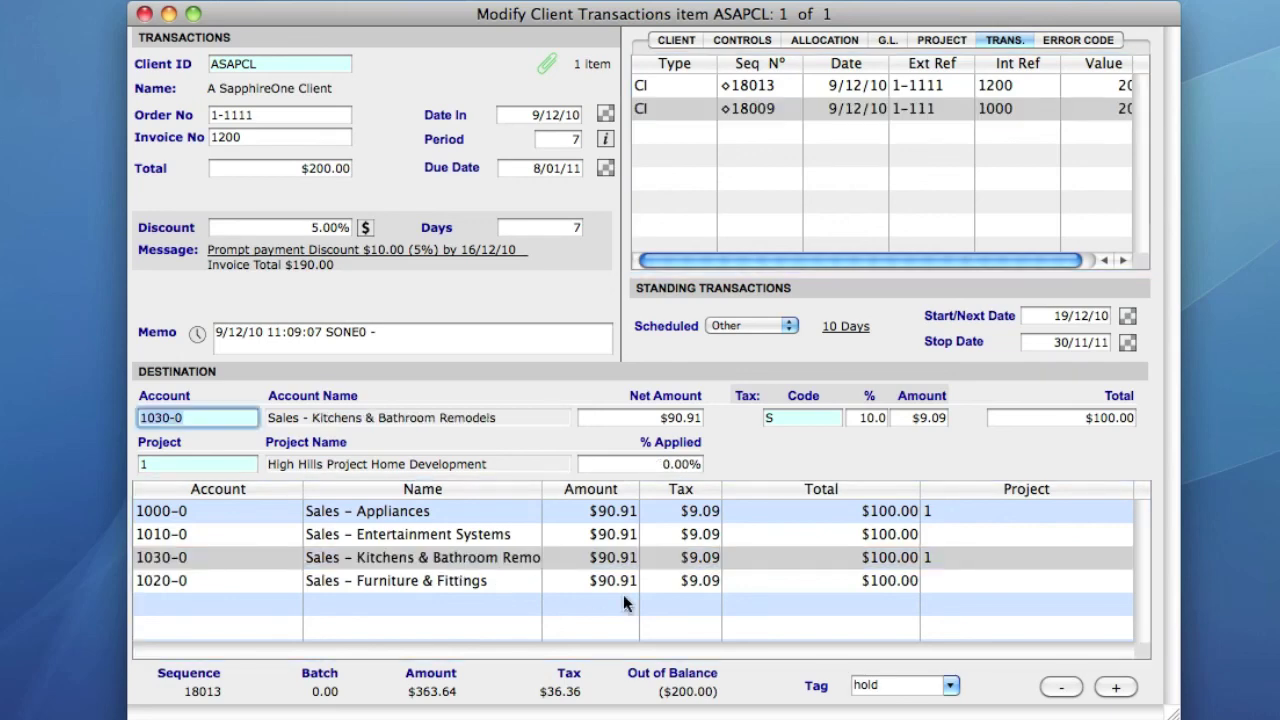
pyautogui.click(1060, 682)
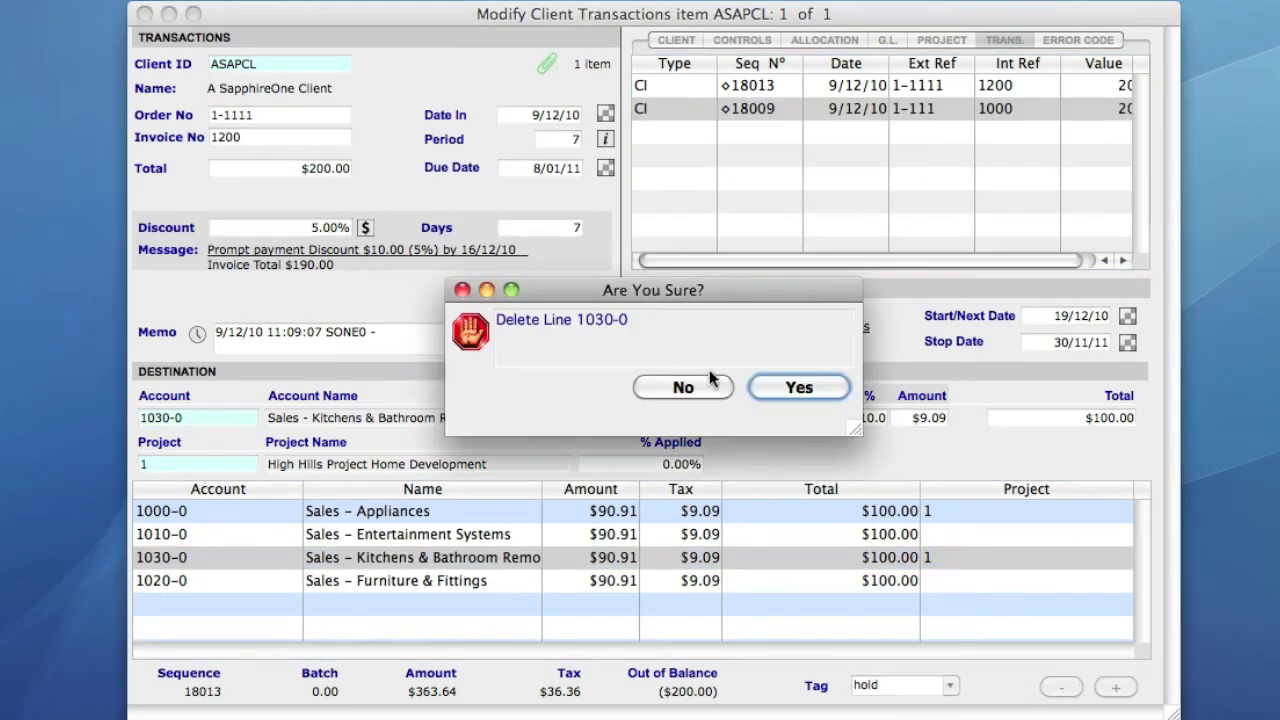
pyautogui.click(786, 390)
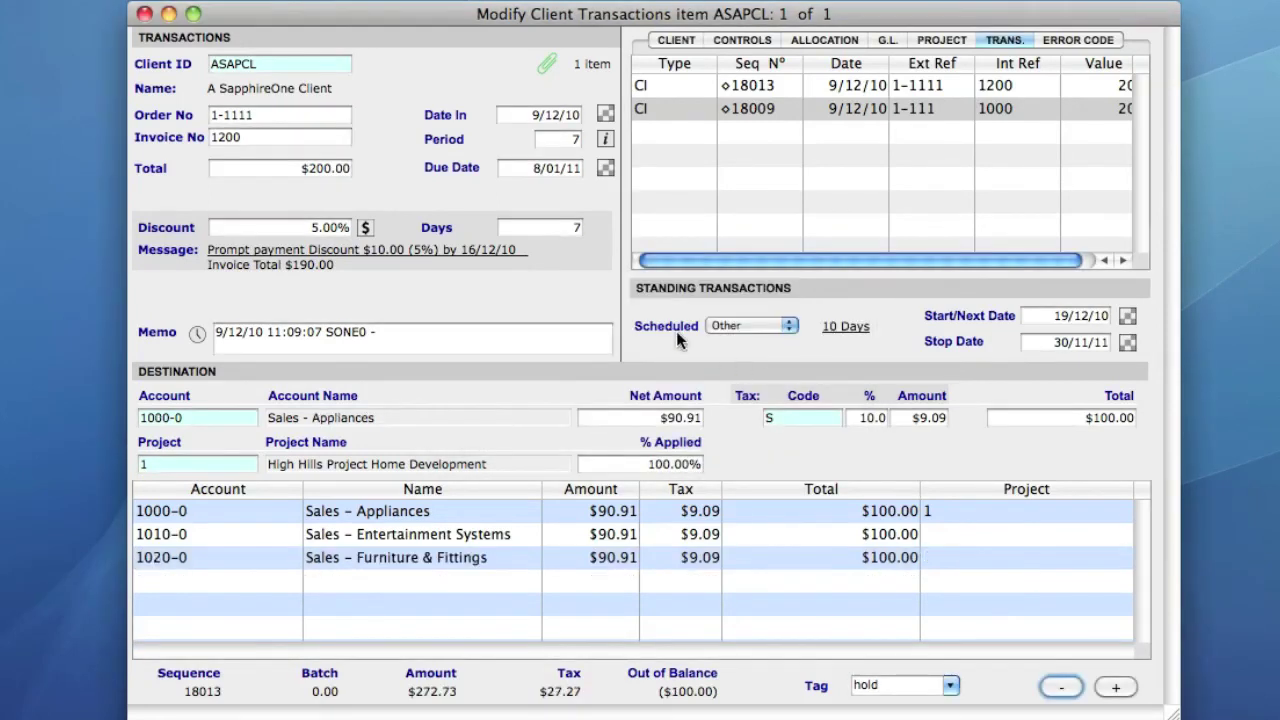
# Set the invoice total to 300 dollars and view the invoice's error code details.
pyautogui.click(292, 170)
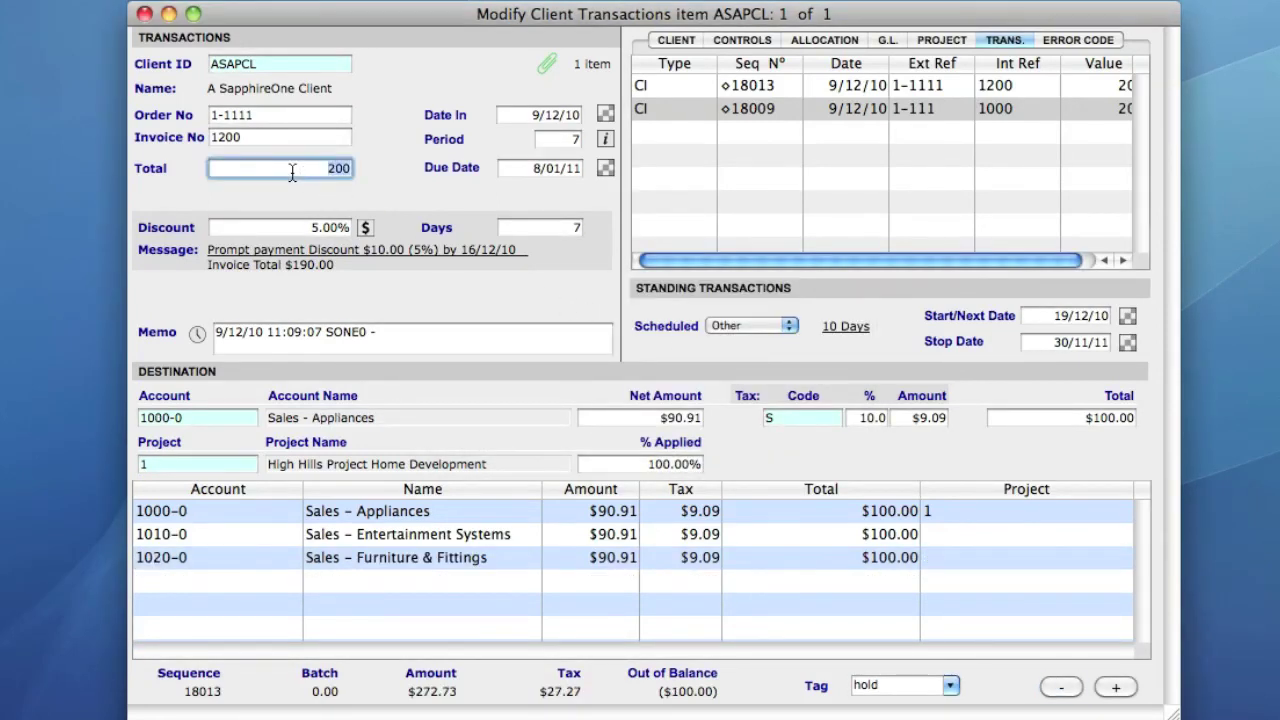
pyautogui.write('300')
pyautogui.press('Tab')
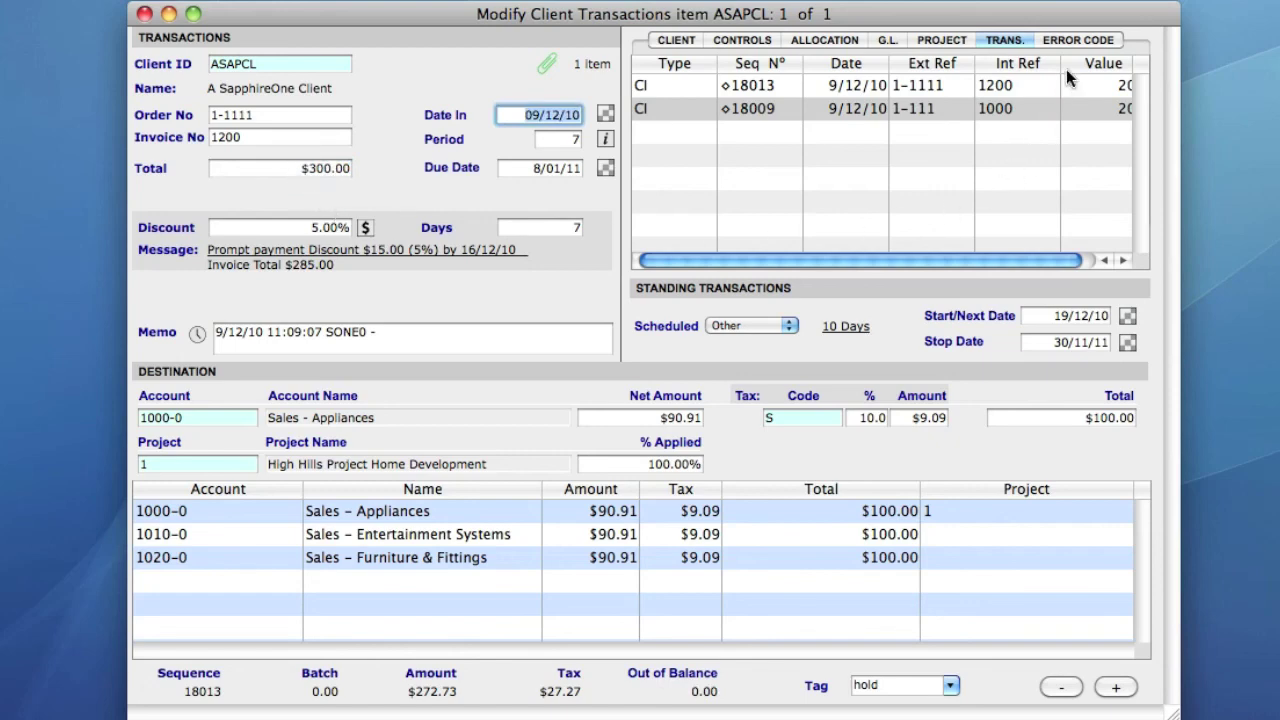
pyautogui.click(1081, 40)
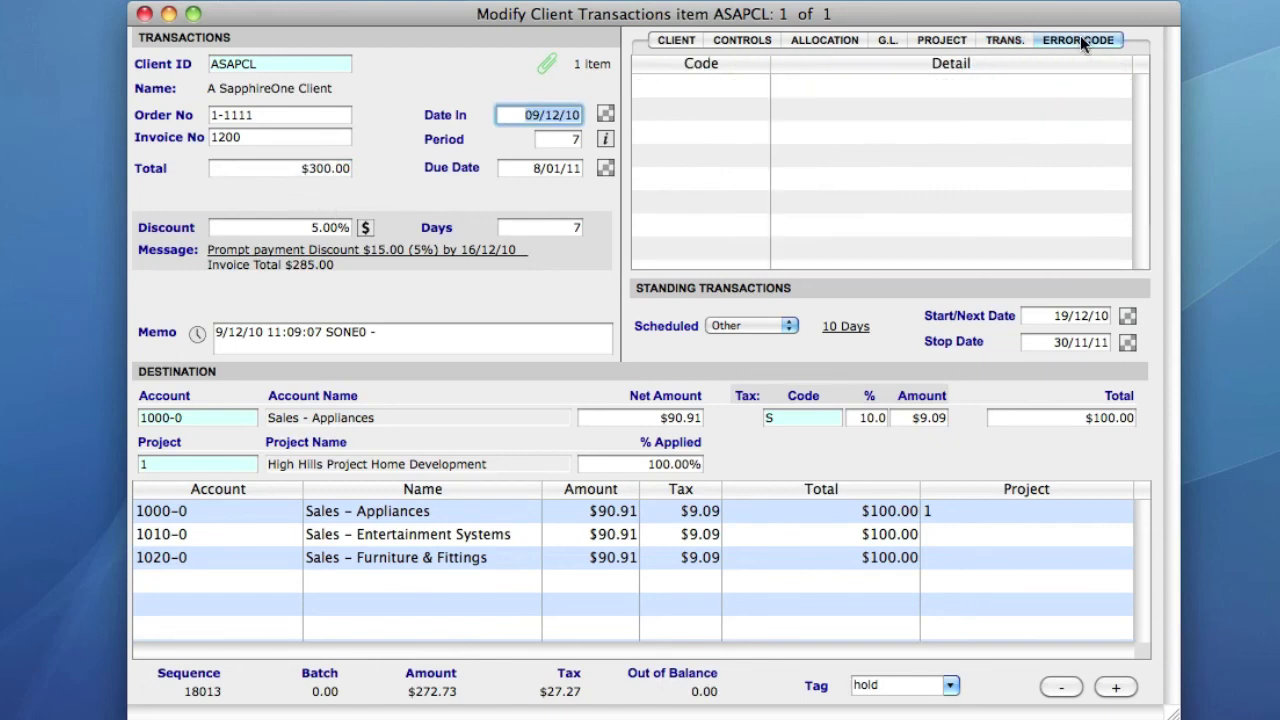